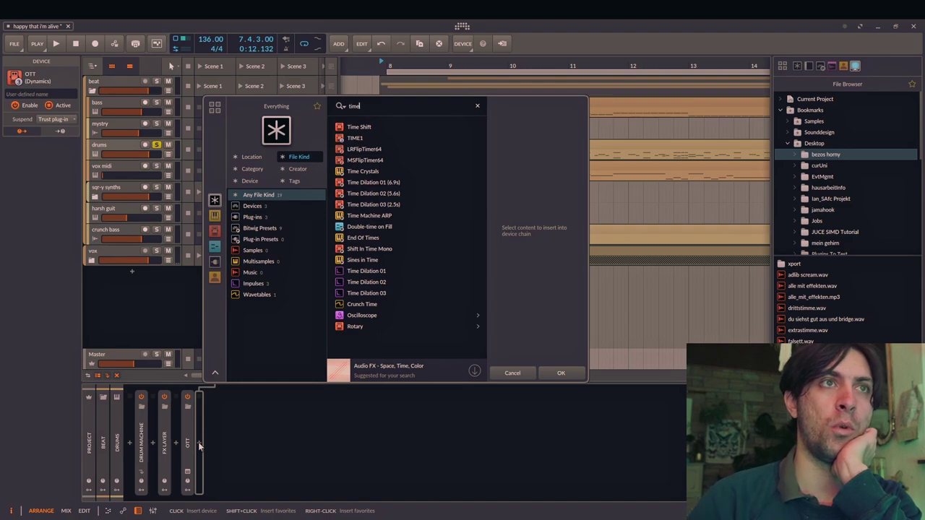
# Step: Insert TIME1 from the device browser results into the drums track's chain
pyautogui.press('Down')
pyautogui.press('Down')
pyautogui.press('Return')
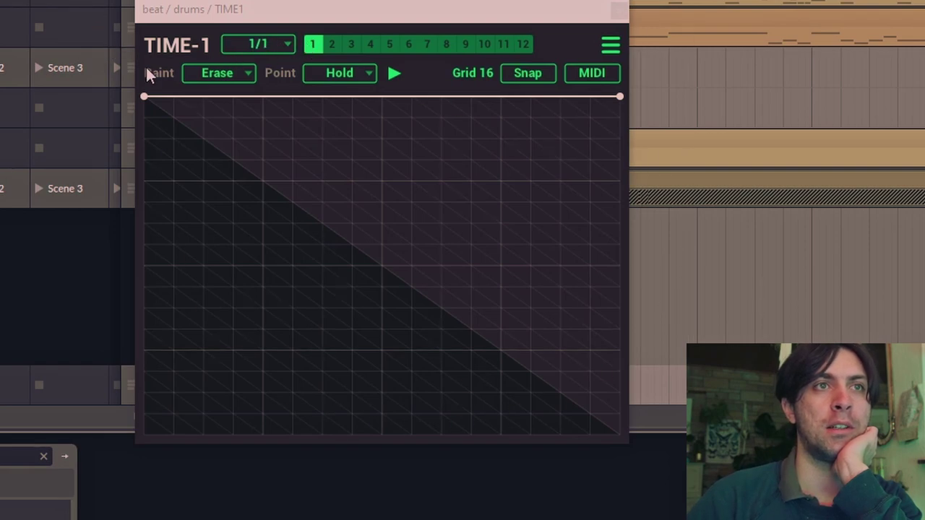
# Step: Show TIME-1's About information from its menu and follow the Github link
pyautogui.click(610, 45)
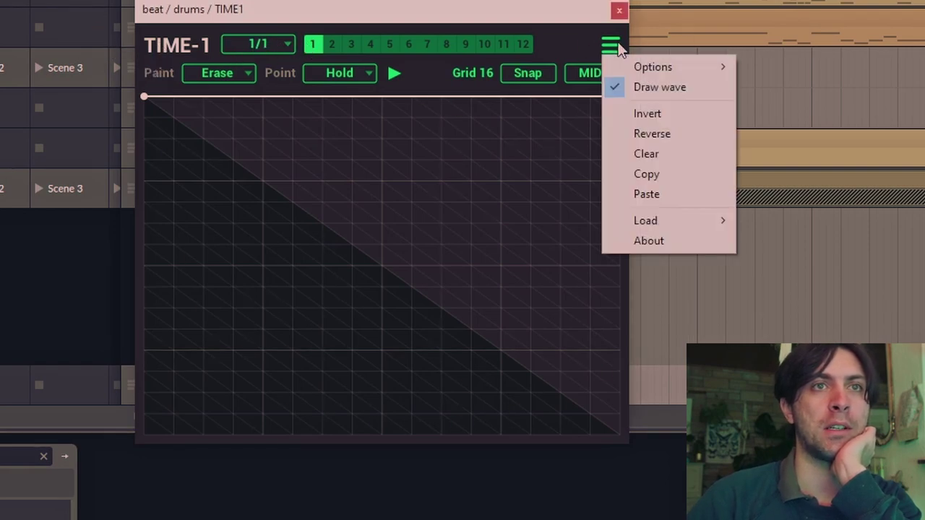
pyautogui.click(659, 239)
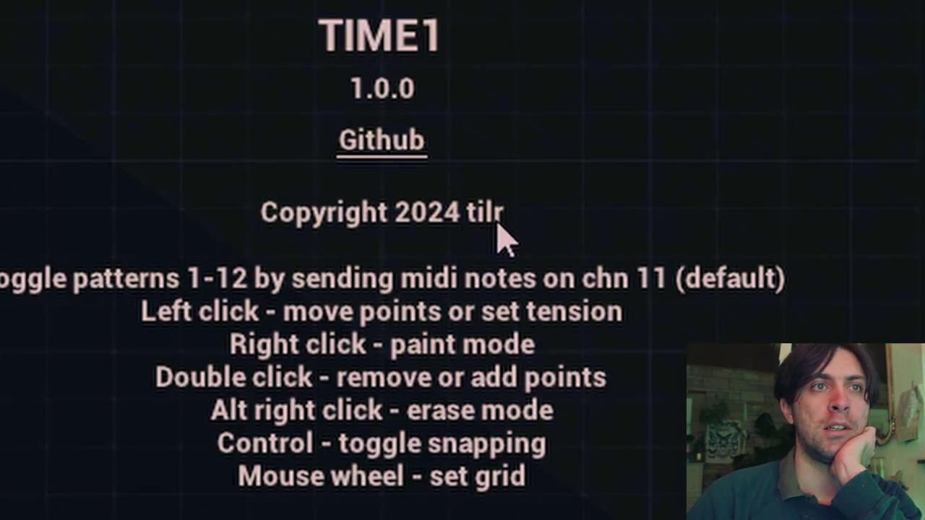
pyautogui.click(380, 153)
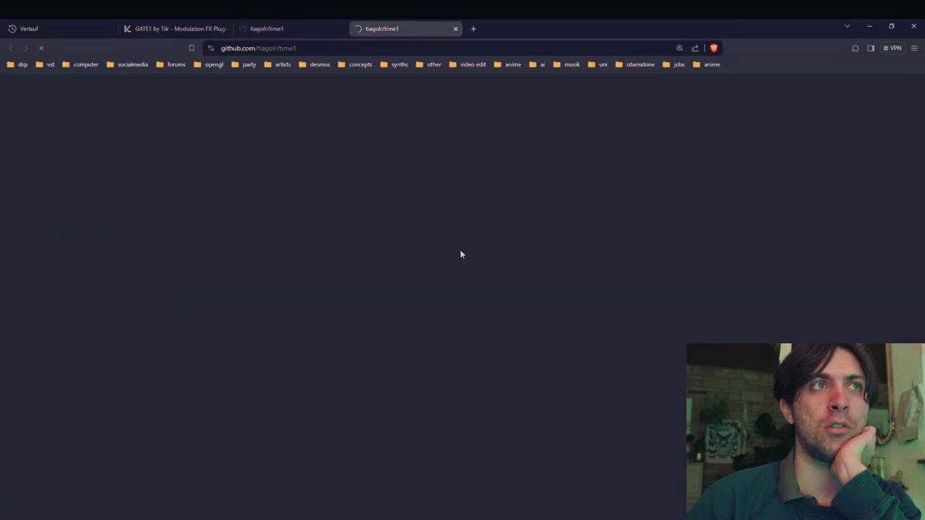
# Step: Scroll the TIME1 GitHub page down to the README and highlight part of its description
pyautogui.scroll(-9, 460, 252)
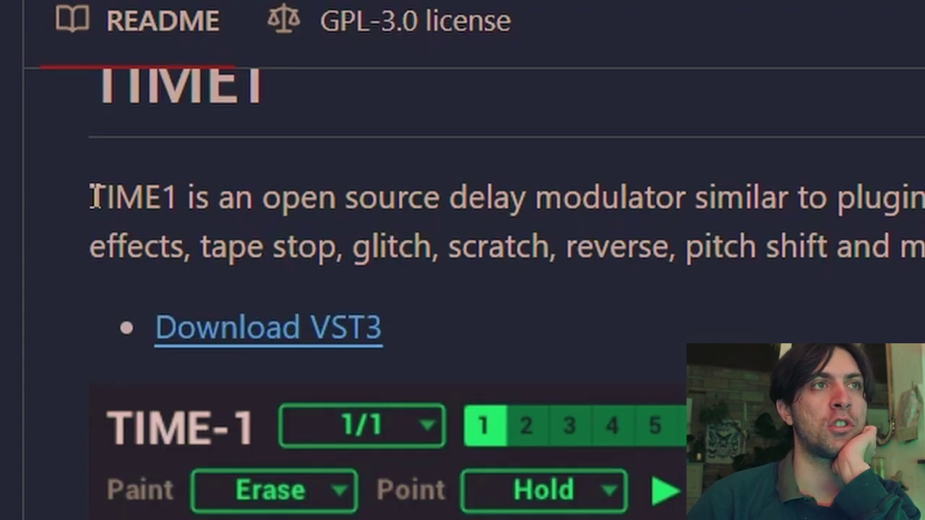
pyautogui.moveTo(94, 196); pyautogui.dragTo(682, 203)
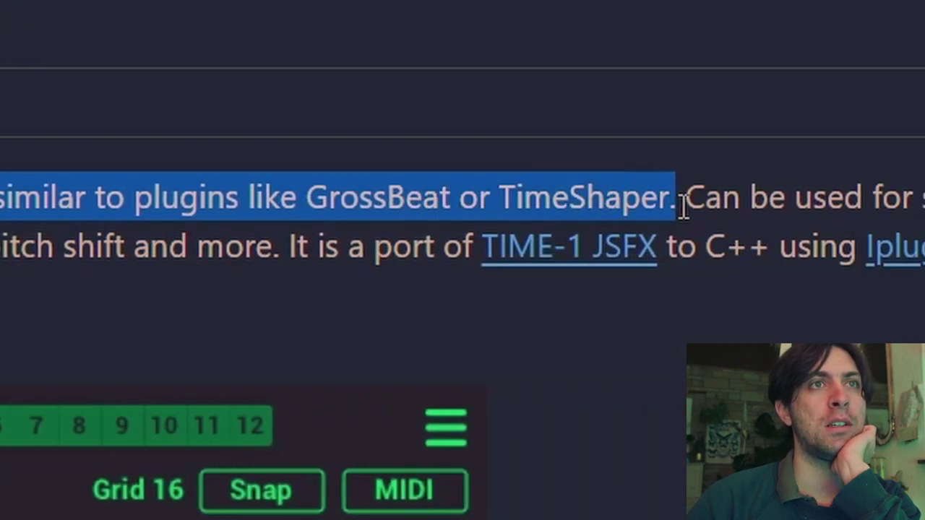
pyautogui.click(722, 203)
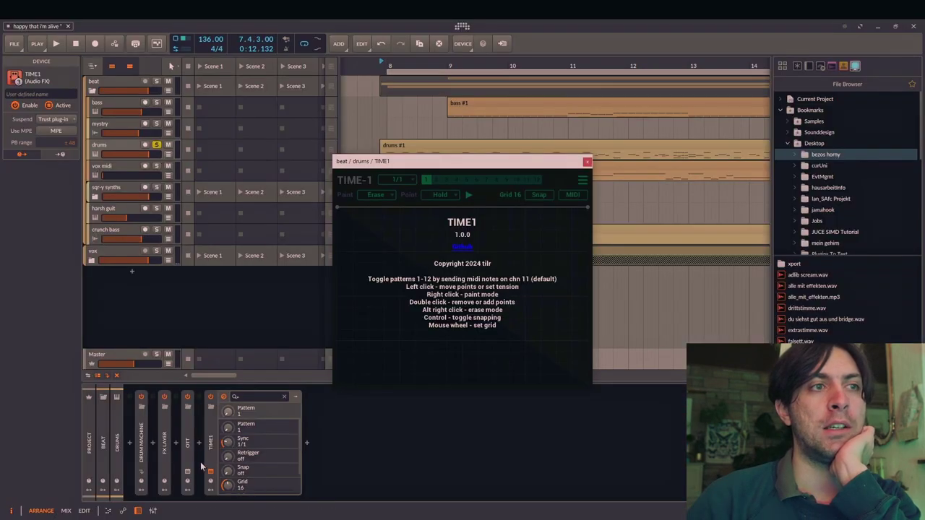
# Step: Insert the NEL device into the drums chain by searching 'nel'
pyautogui.click(195, 447)
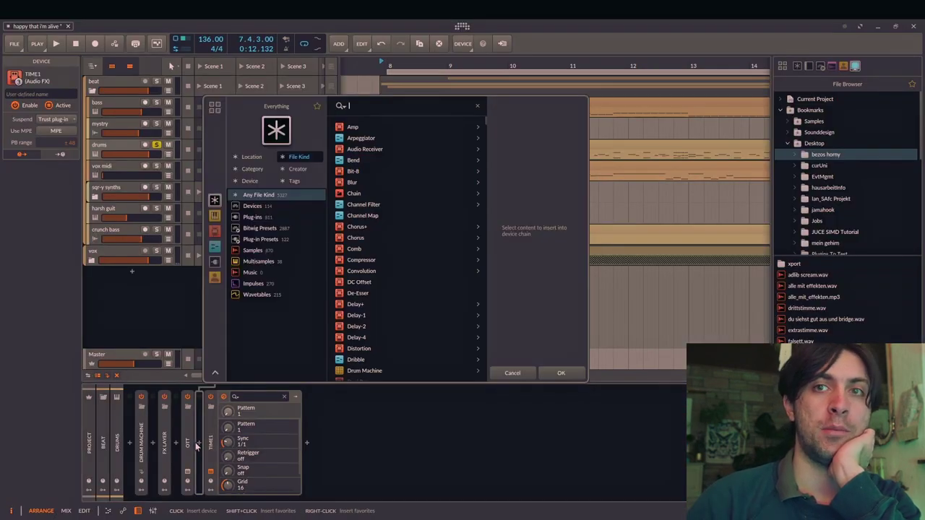
pyautogui.write('nel')
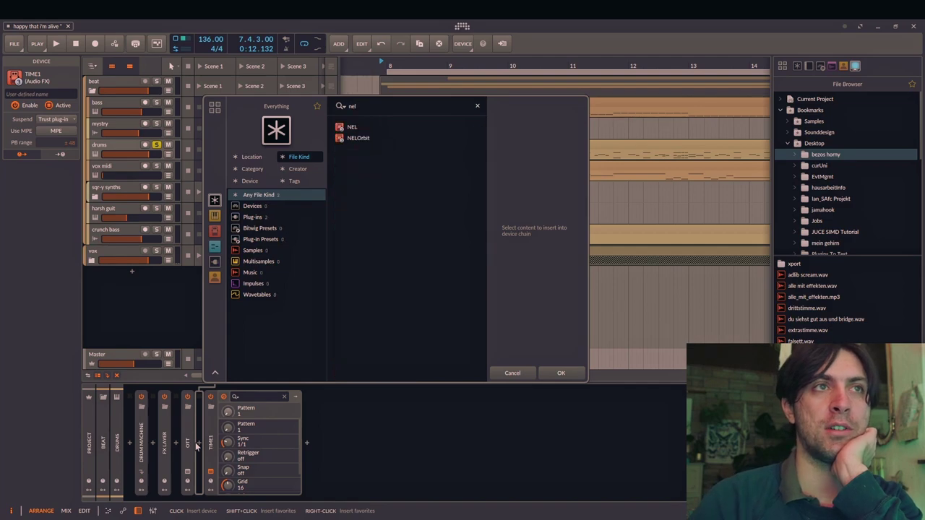
pyautogui.press('Return')
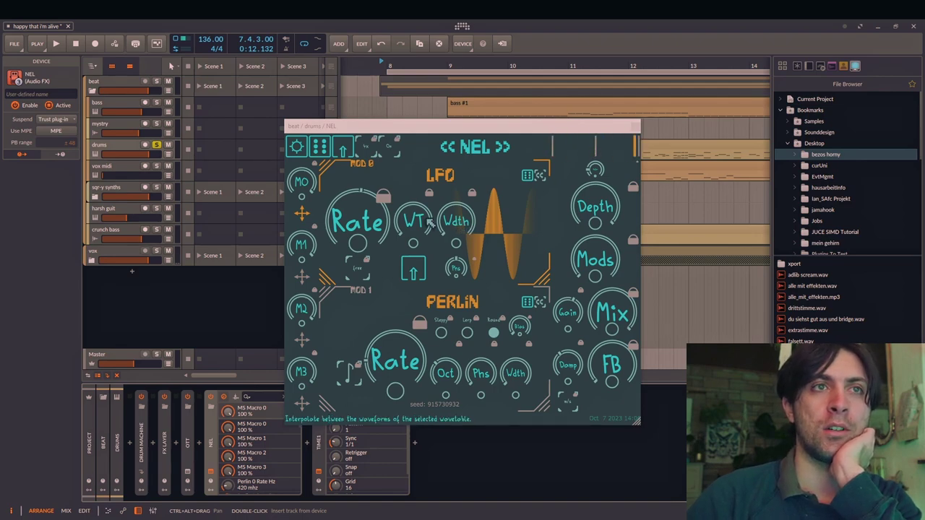
# Step: Open the TIME-1 editor beside NEL and add three step points to its curve
pyautogui.click(319, 442)
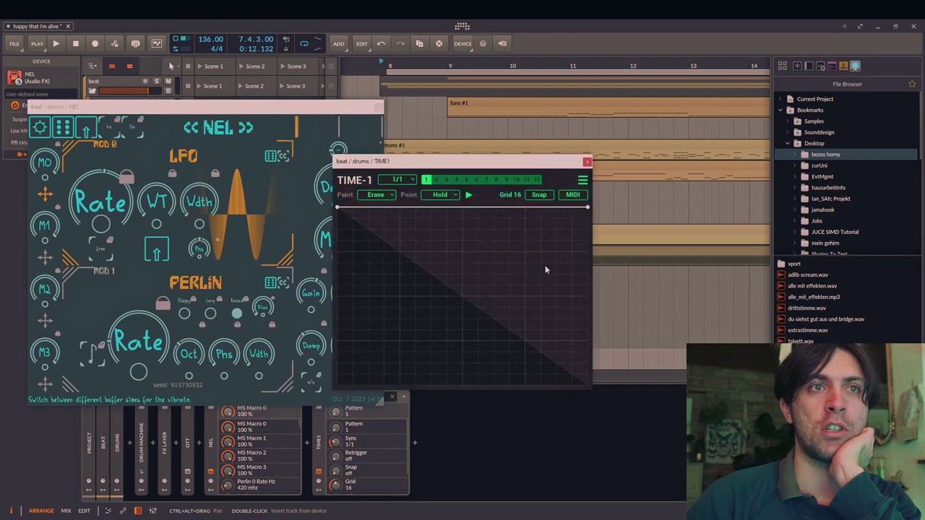
pyautogui.moveTo(511, 159); pyautogui.dragTo(632, 130)
pyautogui.click(551, 254)
pyautogui.click(615, 231)
pyautogui.click(637, 289)
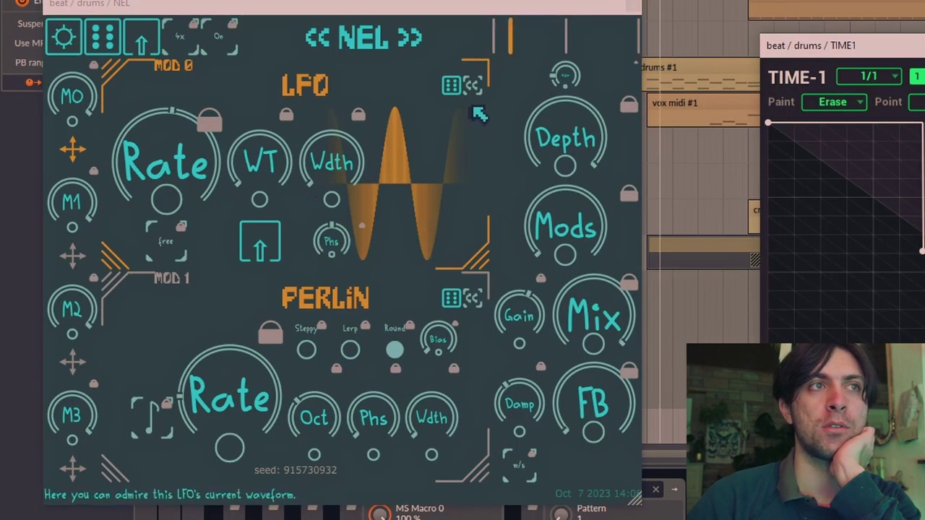
# Step: Add several hold points to the TIME-1 curve and drag one into a new position
pyautogui.click(283, 156)
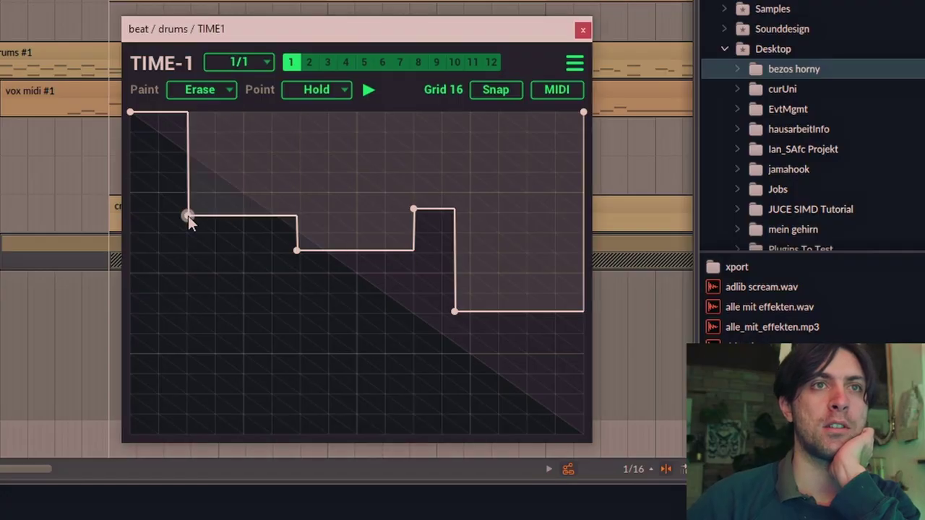
pyautogui.click(232, 359)
pyautogui.click(271, 154)
pyautogui.click(348, 332)
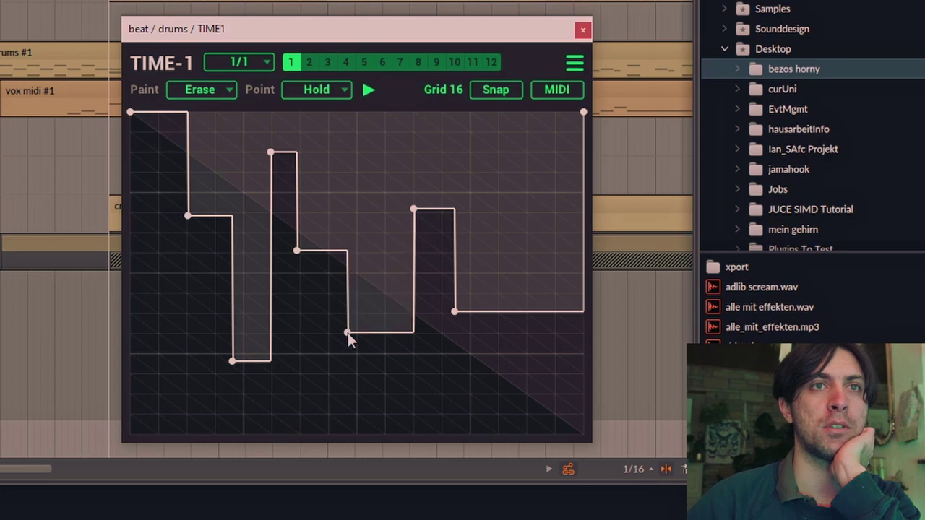
pyautogui.click(384, 175)
pyautogui.moveTo(384, 176); pyautogui.dragTo(403, 202)
# Step: Delete all seven TIME-1 curve points so the line is flat again
pyautogui.doubleClick(412, 207)
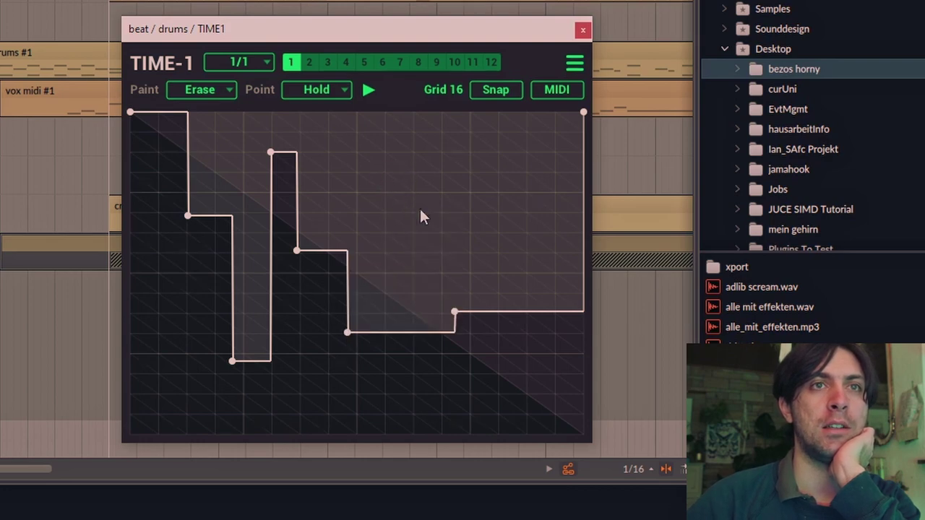
pyautogui.doubleClick(454, 313)
pyautogui.doubleClick(347, 334)
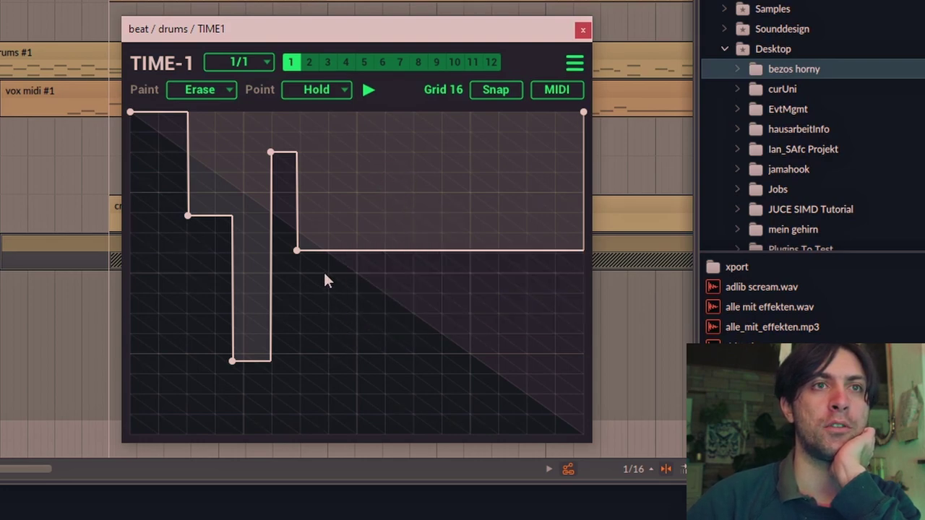
pyautogui.doubleClick(297, 250)
pyautogui.doubleClick(271, 154)
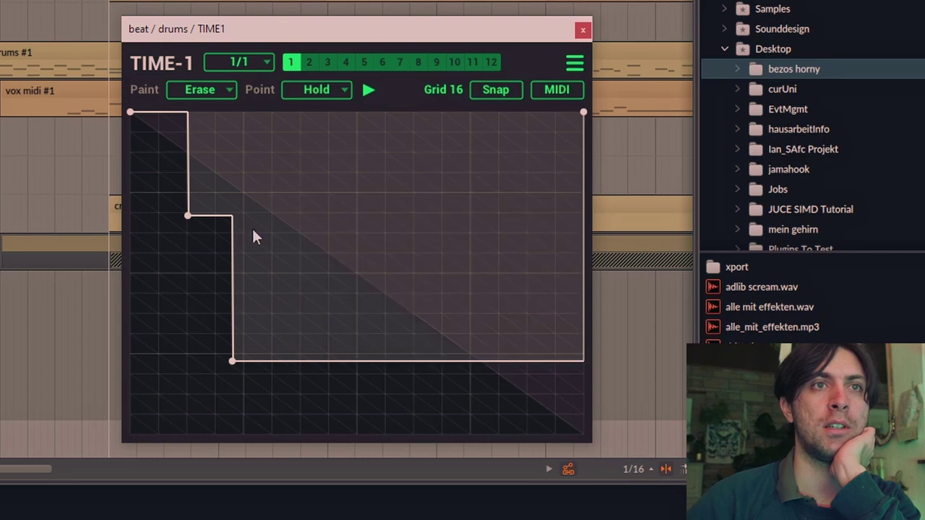
pyautogui.doubleClick(232, 360)
pyautogui.doubleClick(188, 216)
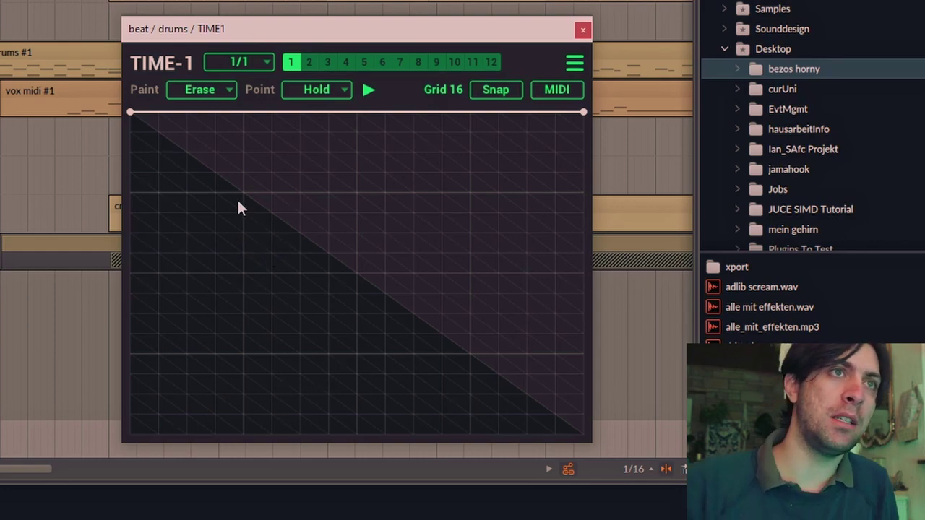
# Step: During playback, add a hold point and drag it to the middle at a lower level
pyautogui.press('space')
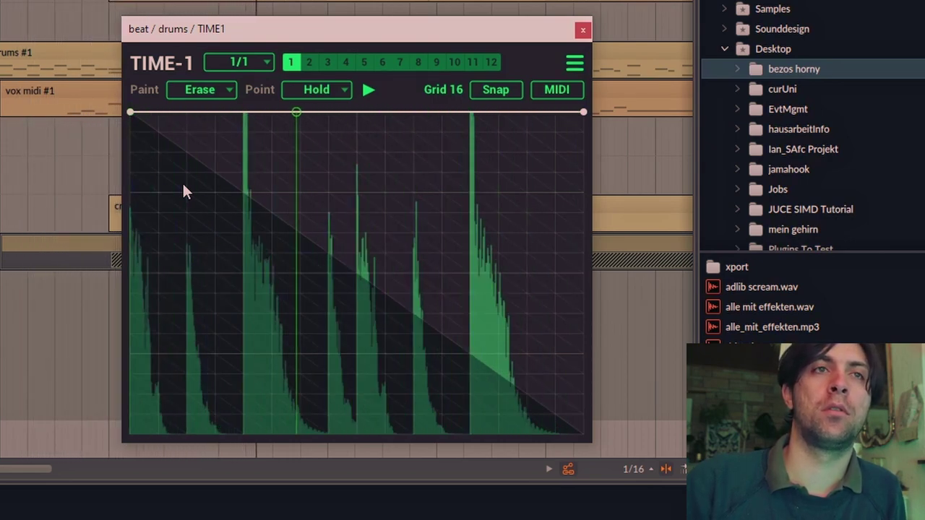
pyautogui.click(350, 185)
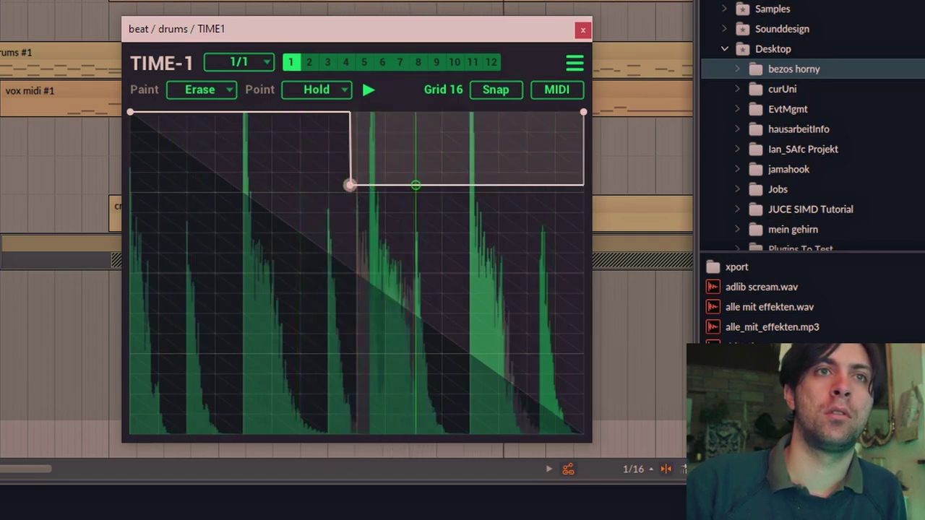
pyautogui.moveTo(350, 185); pyautogui.dragTo(394, 295)
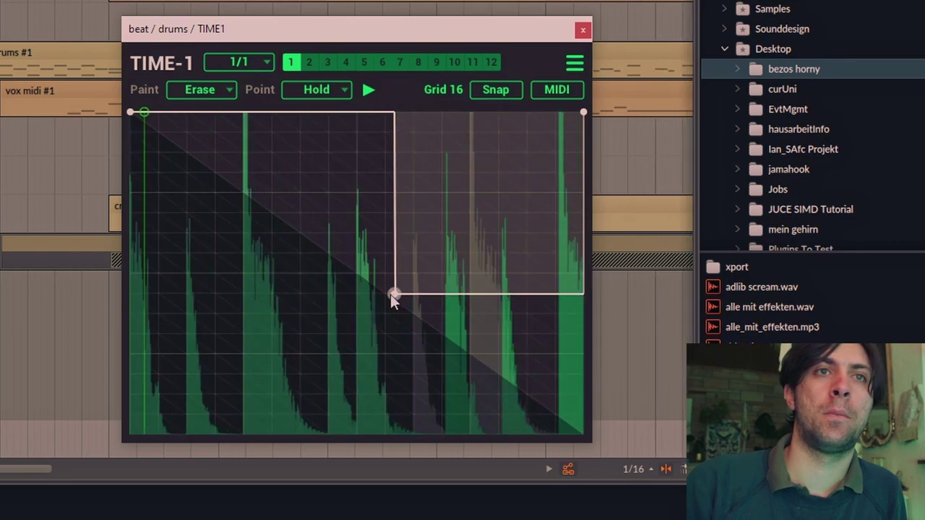
pyautogui.press('space')
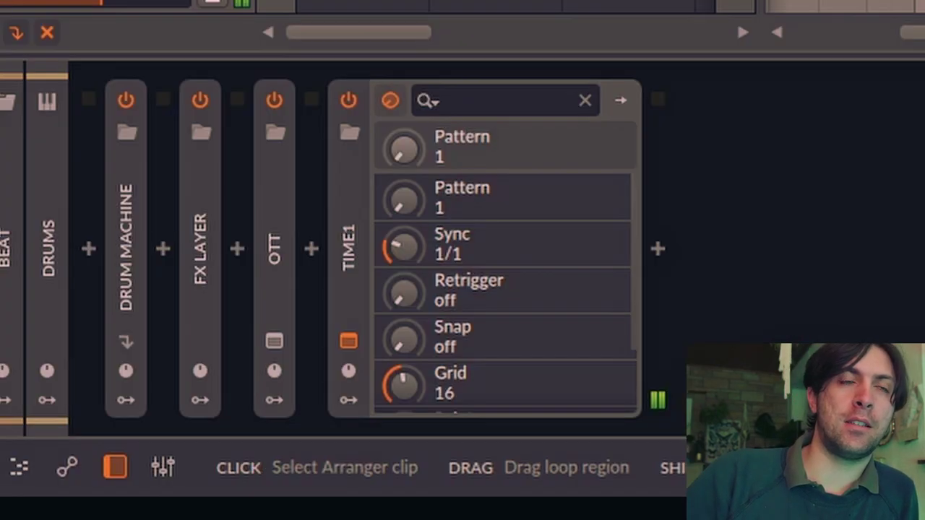
# Step: Bypass the TIME1 device with its power button
pyautogui.click(350, 100)
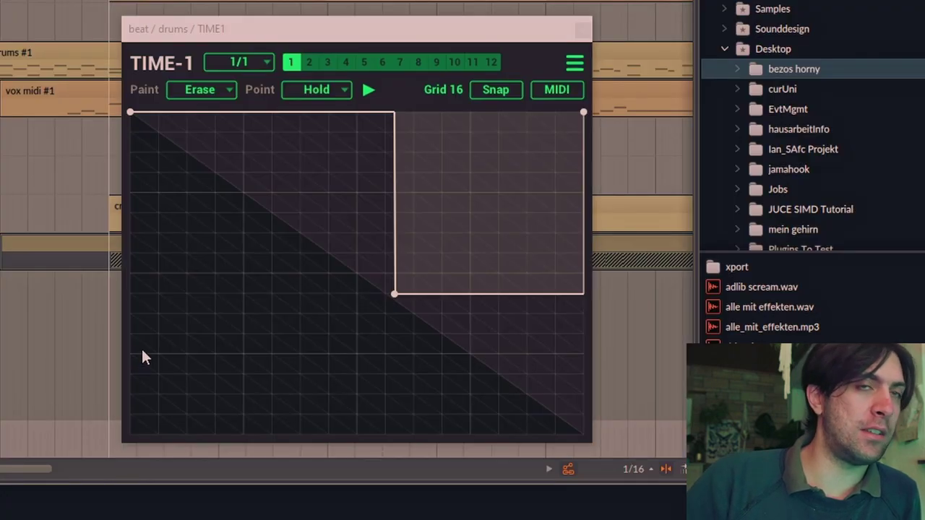
# Step: Move the TIME-1 step point up near the top, about a quarter across the graph
pyautogui.moveTo(399, 295); pyautogui.dragTo(243, 192)
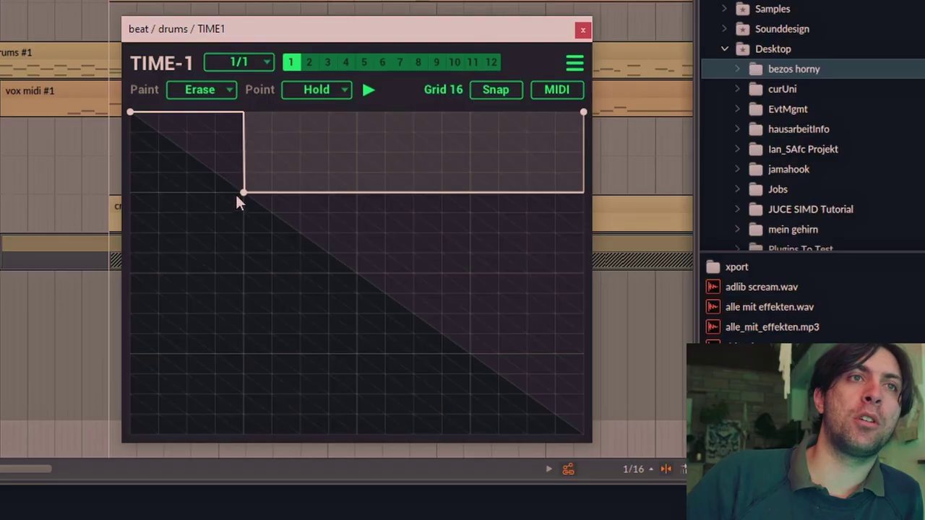
pyautogui.moveTo(243, 194)
pyautogui.mouseDown()
pyautogui.moveTo(396, 182)
pyautogui.moveTo(313, 254)
pyautogui.moveTo(223, 203)
pyautogui.moveTo(214, 232)
pyautogui.moveTo(243, 192)
pyautogui.mouseUp()
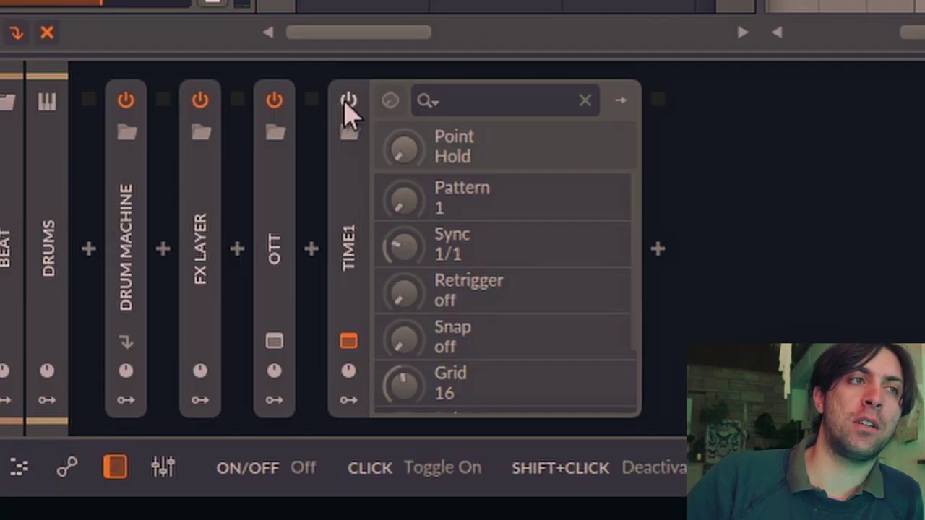
# Step: Re-enable TIME1 and add a Tool device after it with volume at -Inf dB
pyautogui.click(346, 101)
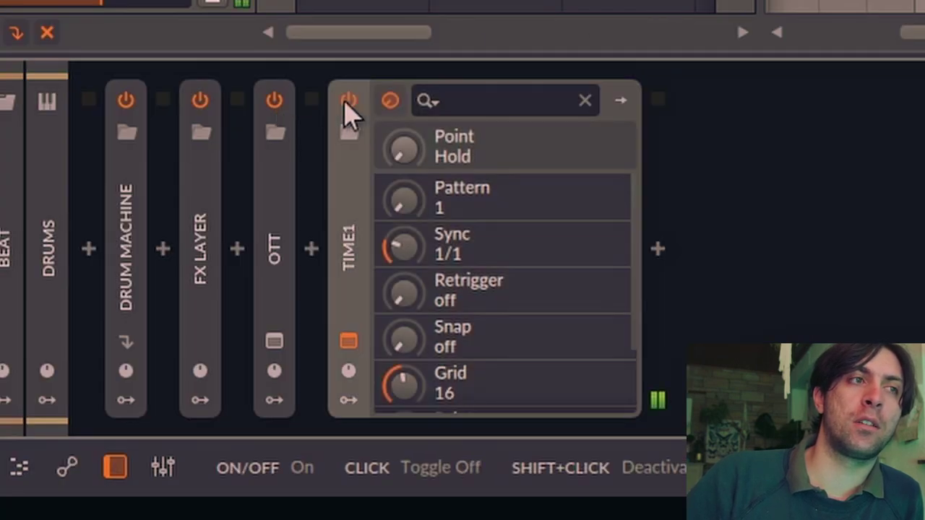
pyautogui.click(658, 248)
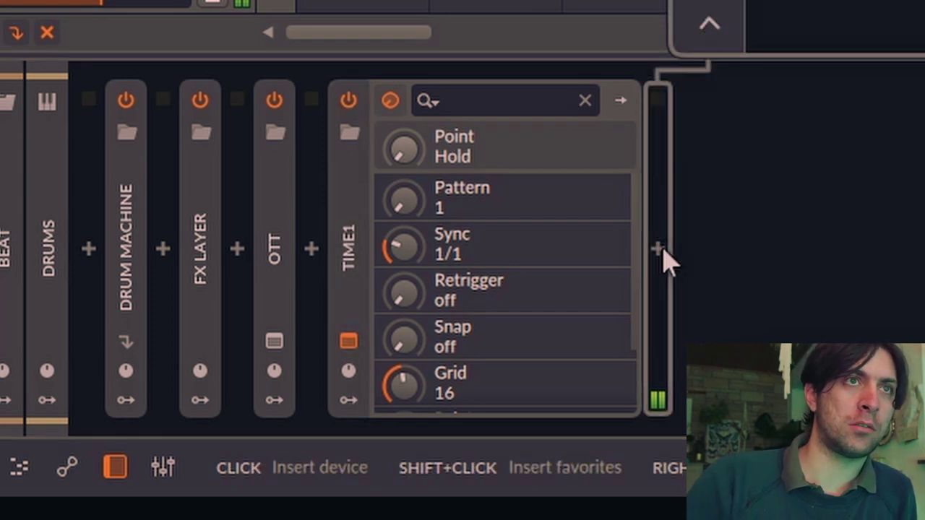
pyautogui.moveTo(784, 217); pyautogui.dragTo(719, 303)
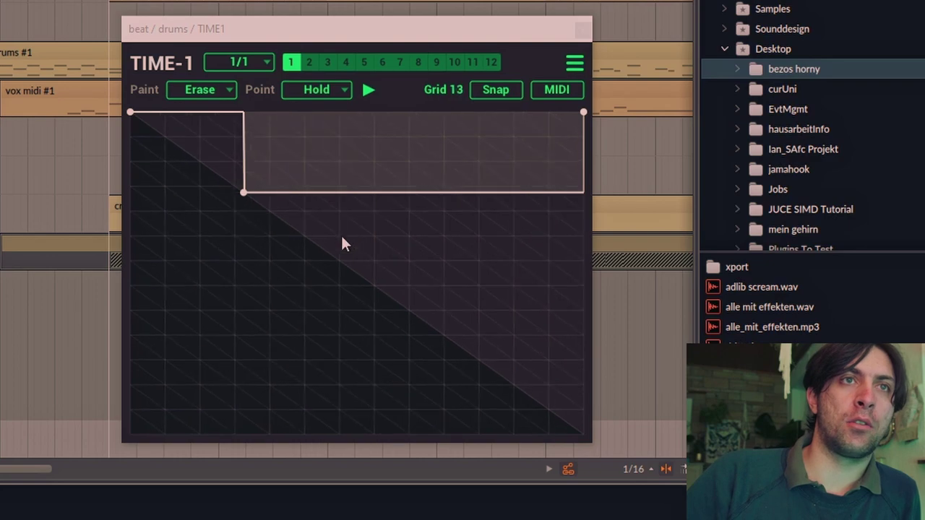
# Step: Set the TIME-1 grid to 4 and add steps forming a descending staircase curve
pyautogui.scroll(15, 342, 239)
pyautogui.scroll(-20, 343, 239)
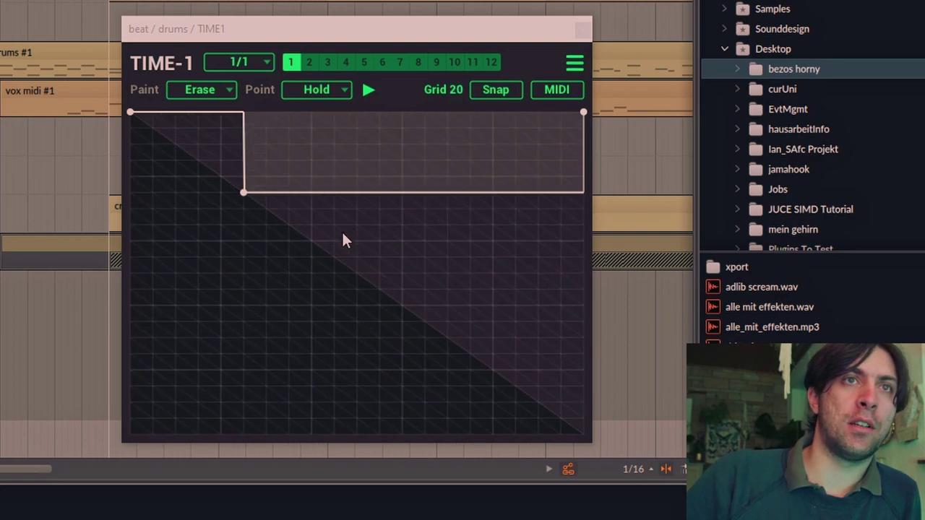
pyautogui.scroll(-3, 337, 248)
pyautogui.scroll(1, 336, 249)
pyautogui.scroll(-1, 337, 249)
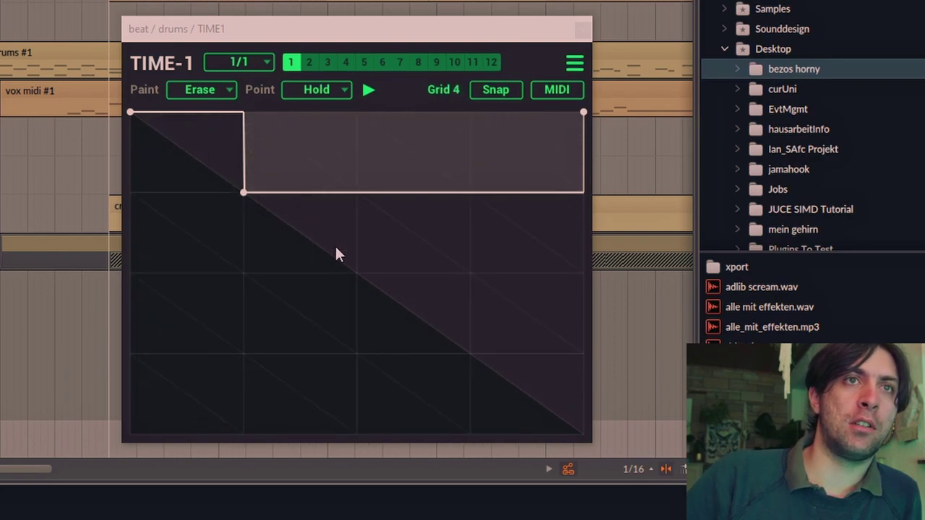
pyautogui.click(359, 273)
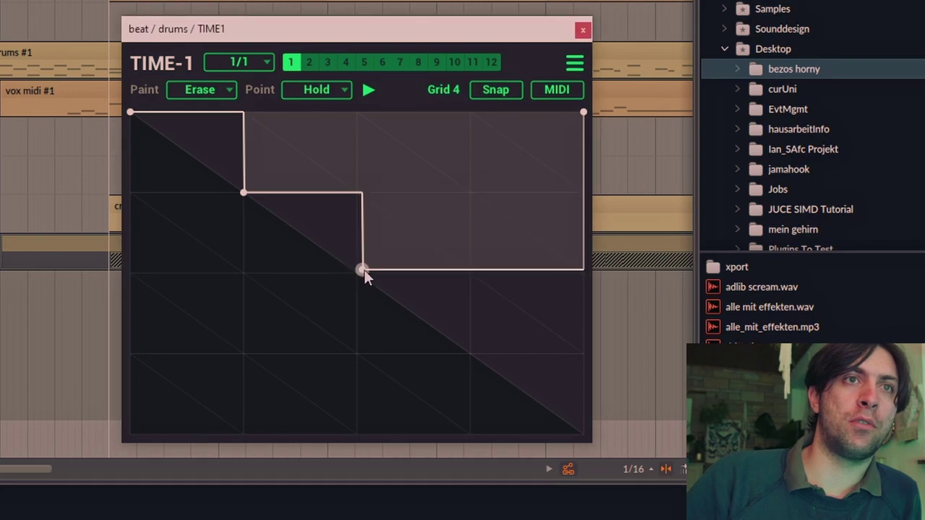
pyautogui.moveTo(481, 338); pyautogui.dragTo(470, 354)
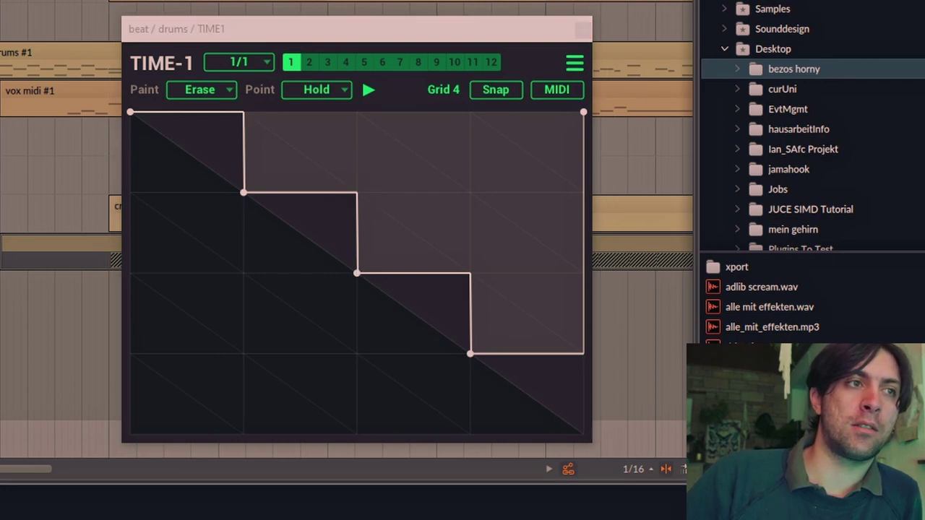
# Step: During playback, switch the TIME-1 sync rate to 1/2, back to 1/1, then 1/2 again
pyautogui.press('space')
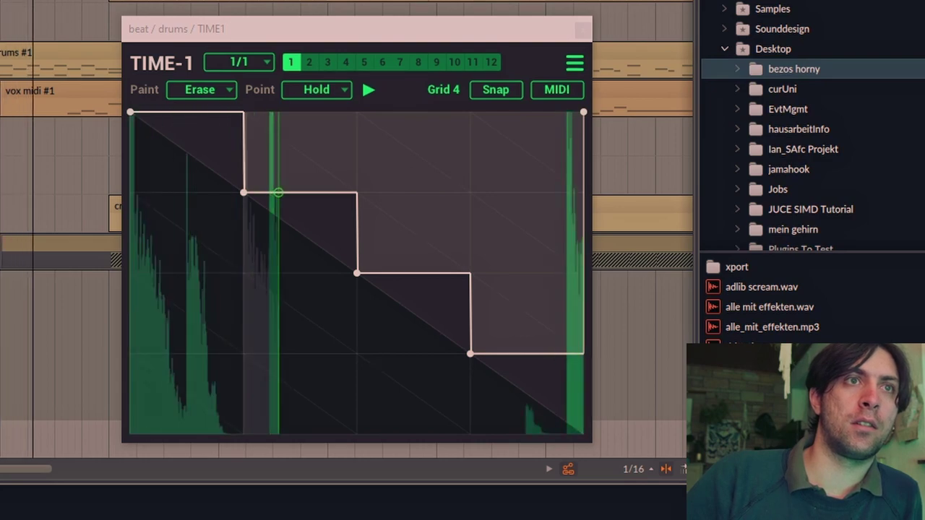
pyautogui.click(252, 63)
pyautogui.click(248, 153)
pyautogui.click(252, 63)
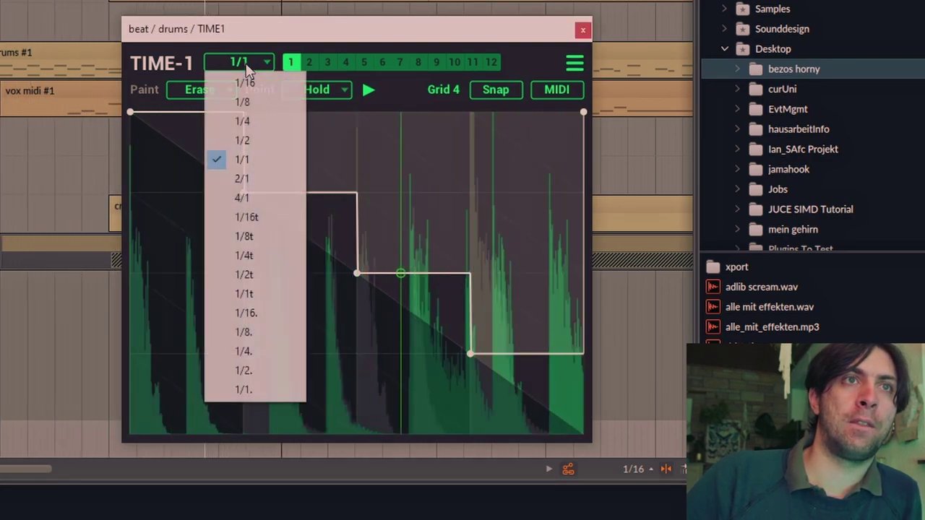
pyautogui.click(242, 140)
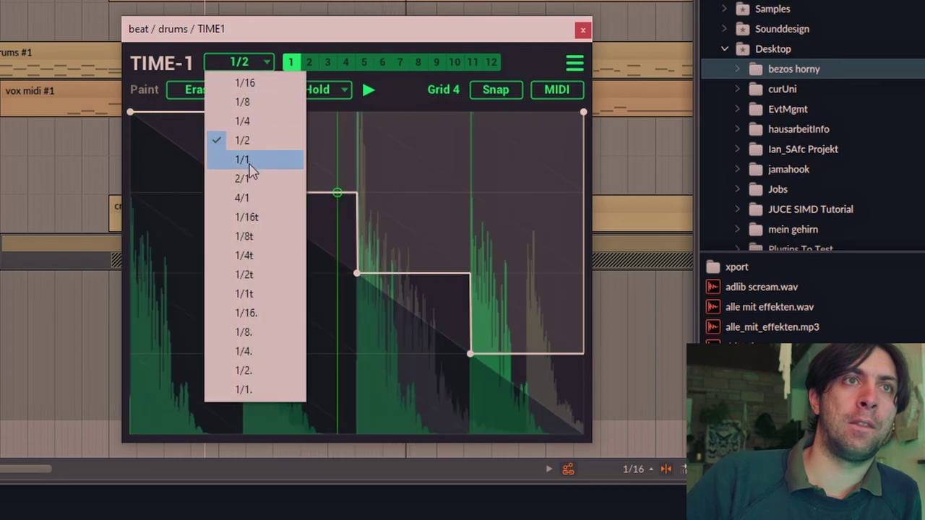
pyautogui.click(243, 160)
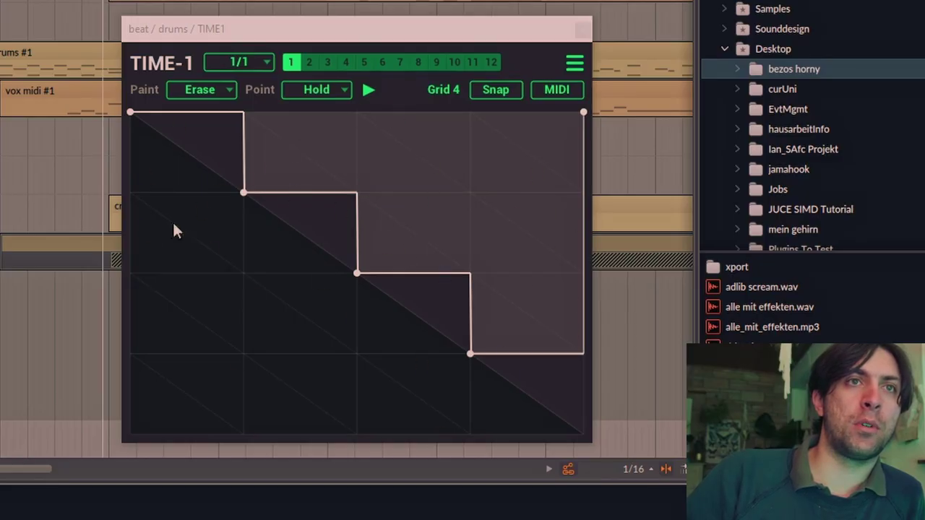
pyautogui.click(253, 65)
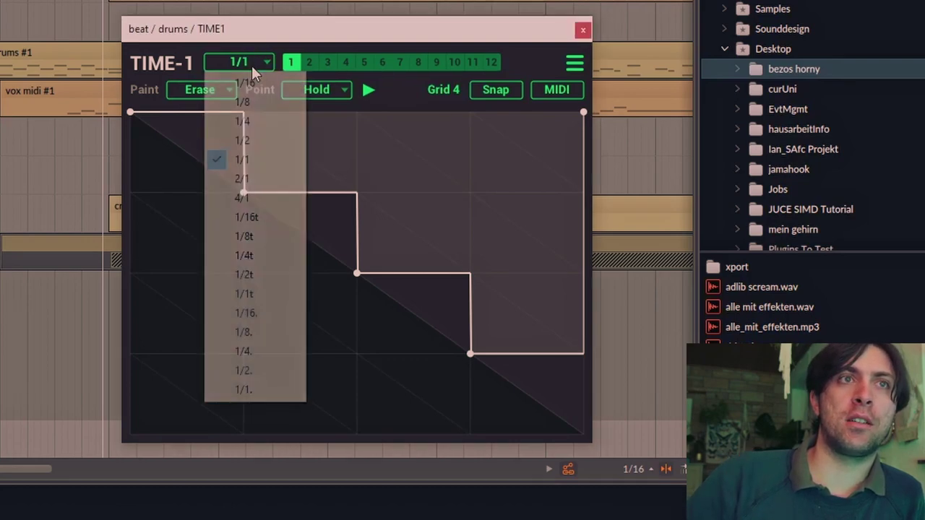
pyautogui.click(243, 141)
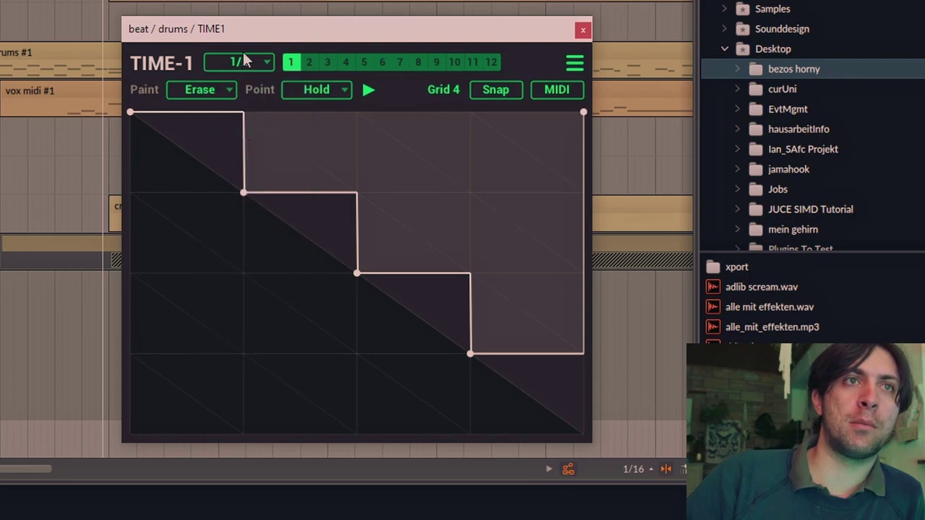
pyautogui.click(241, 62)
pyautogui.click(246, 160)
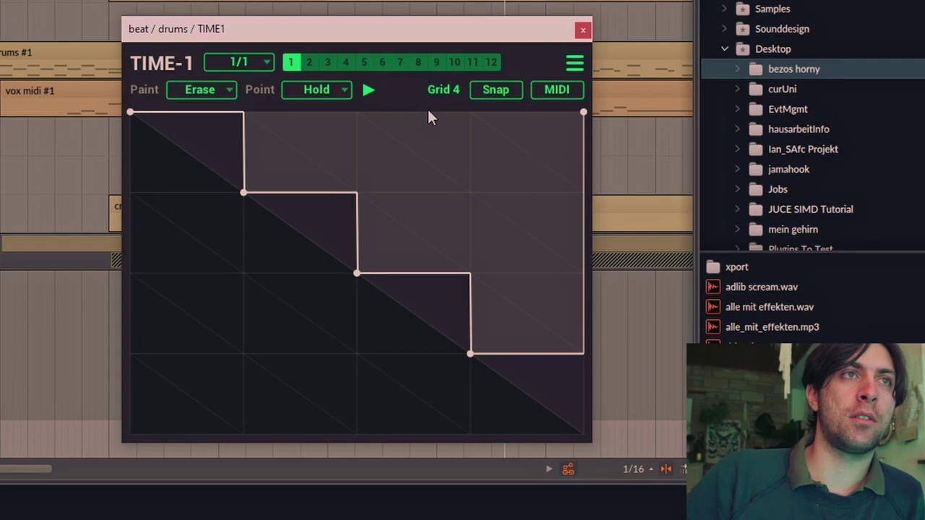
# Step: Play the drums while stepping TIME-1's sync rate through 1/2, 1/4, 1/8 and finally 1/16
pyautogui.press('space')
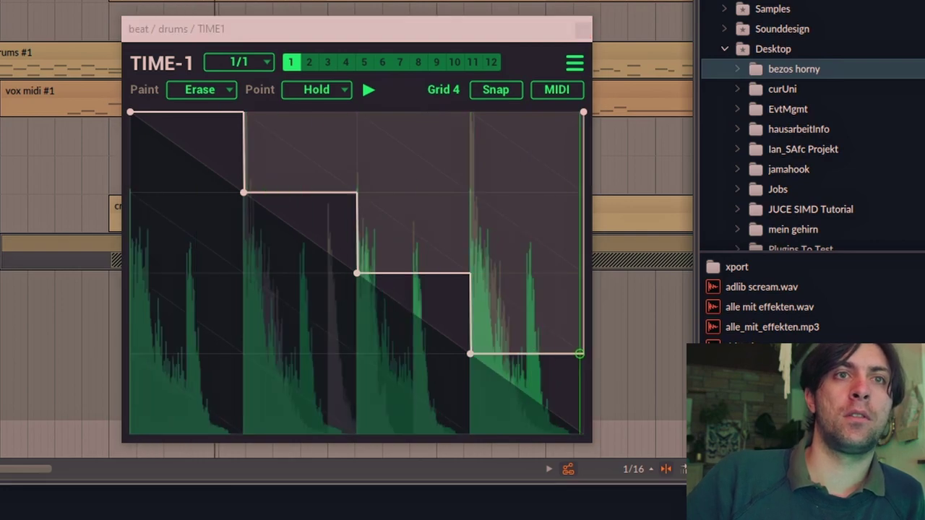
pyautogui.click(248, 64)
pyautogui.click(244, 138)
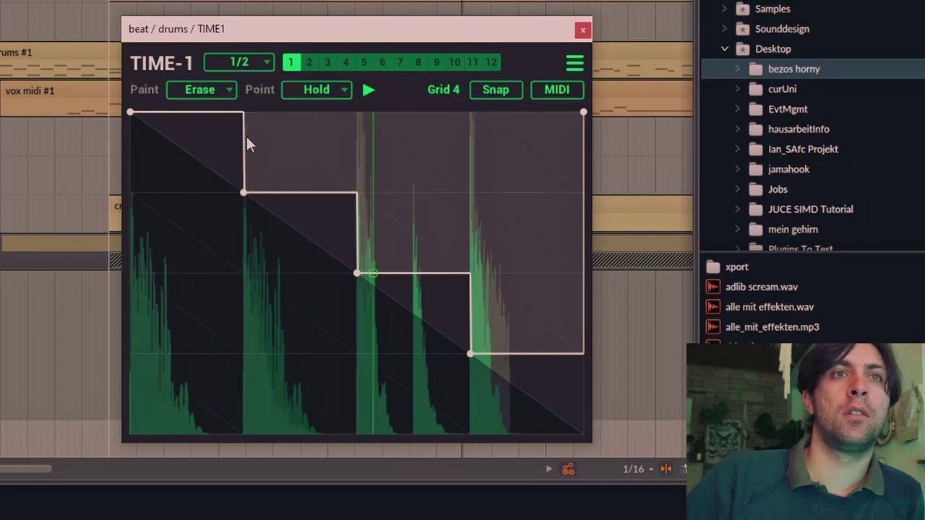
pyautogui.click(250, 62)
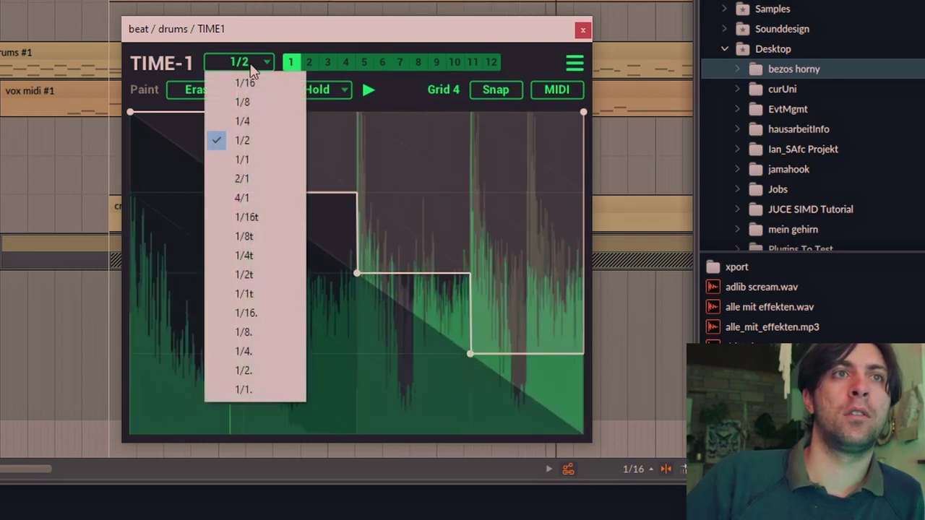
pyautogui.click(243, 122)
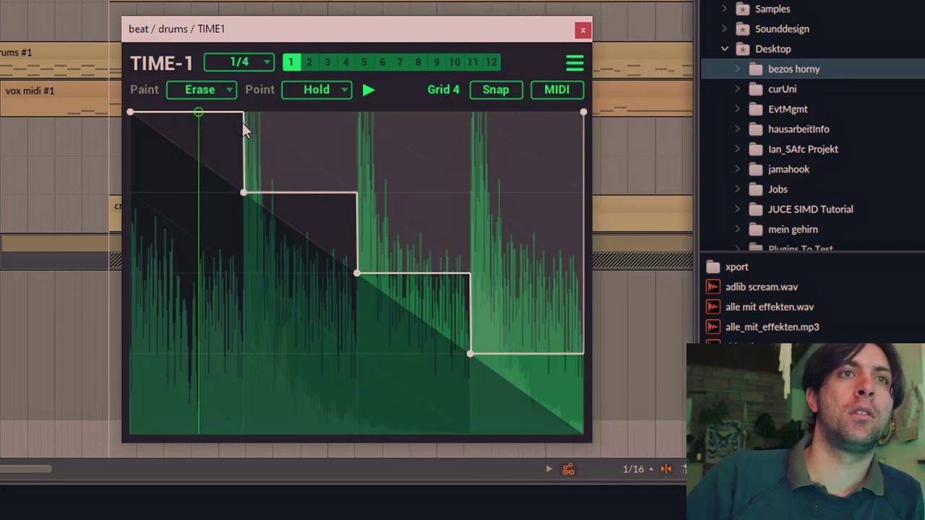
pyautogui.click(244, 63)
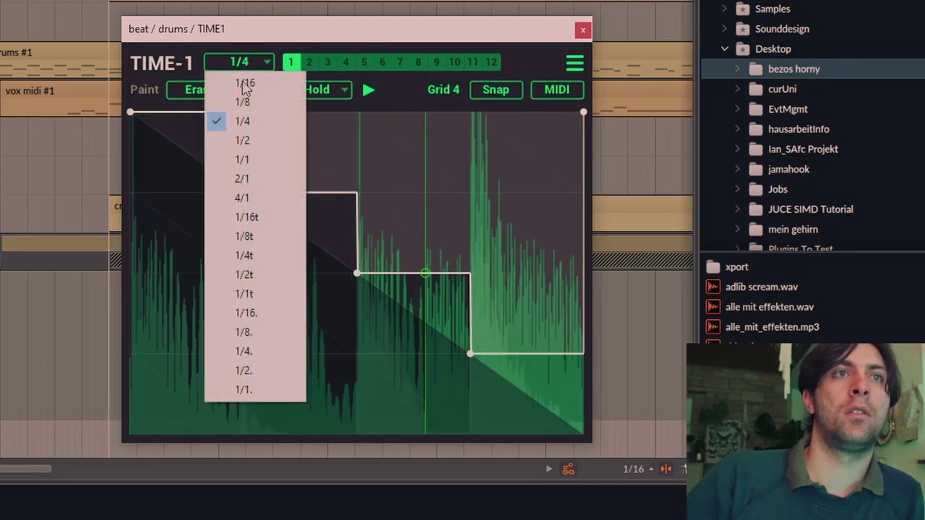
pyautogui.click(243, 102)
pyautogui.click(244, 62)
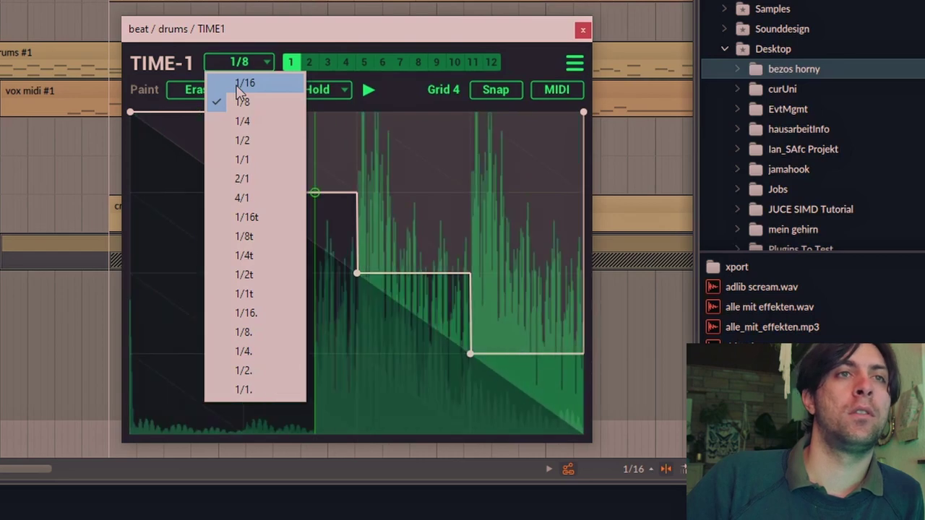
pyautogui.click(238, 83)
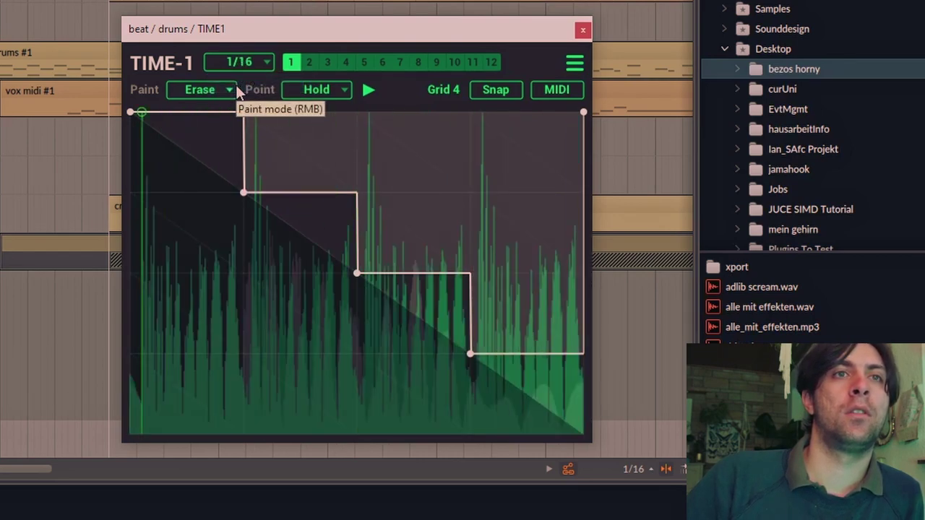
# Step: Stop playback, set the grid to 8 and add points splitting the first, middle and last steps
pyautogui.press('space')
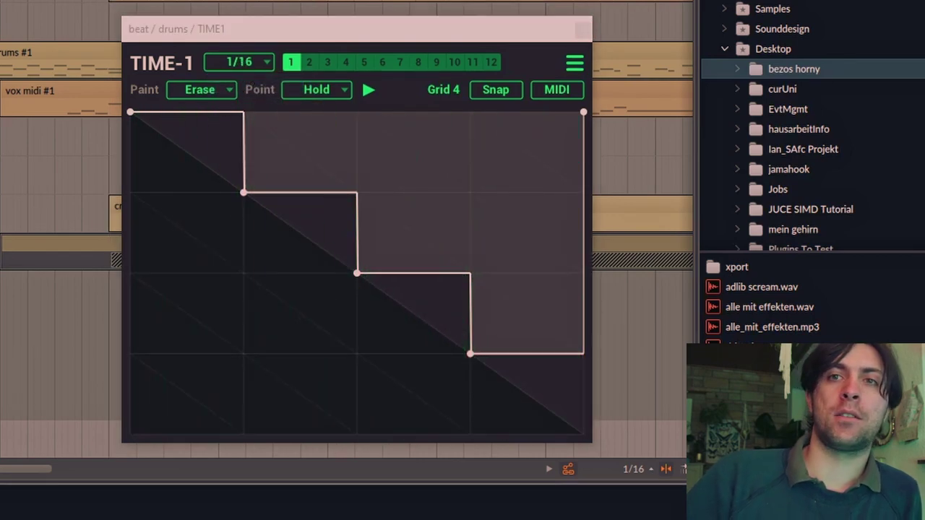
pyautogui.scroll(5, 346, 188)
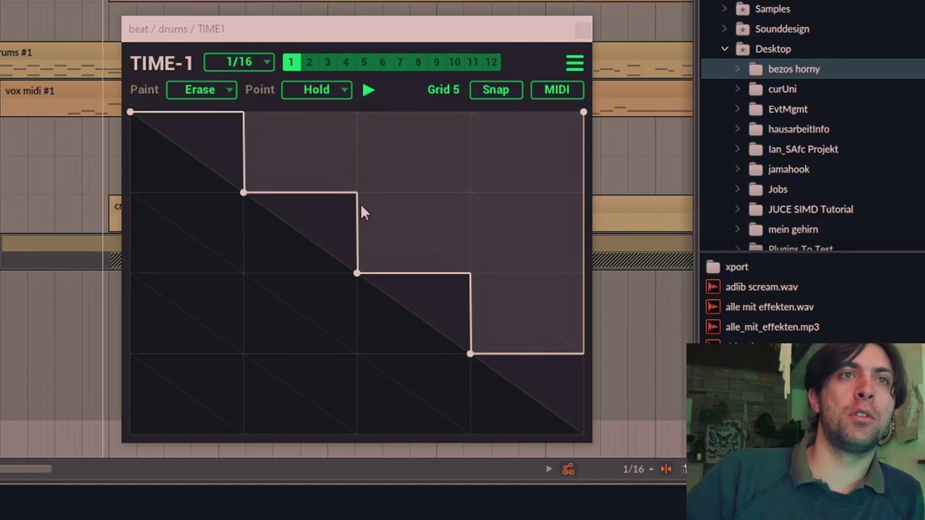
pyautogui.scroll(-1, 410, 227)
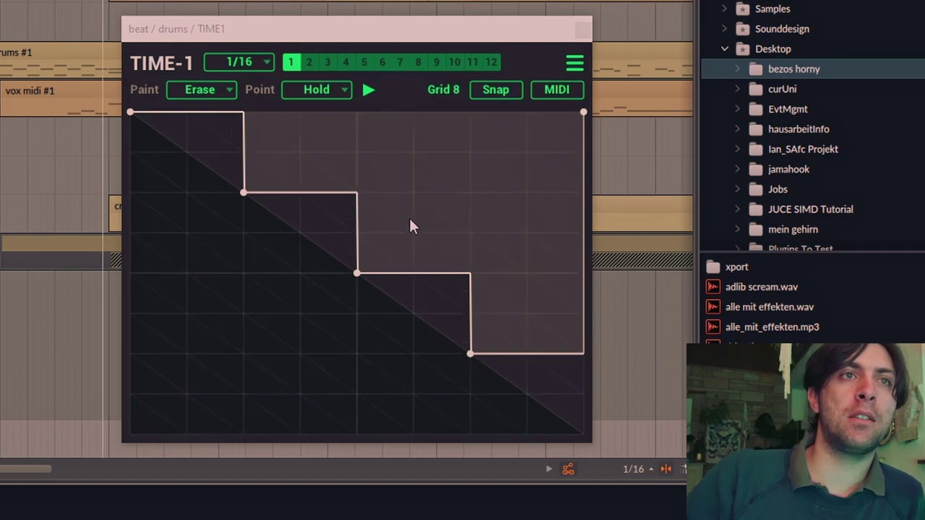
pyautogui.click(194, 154)
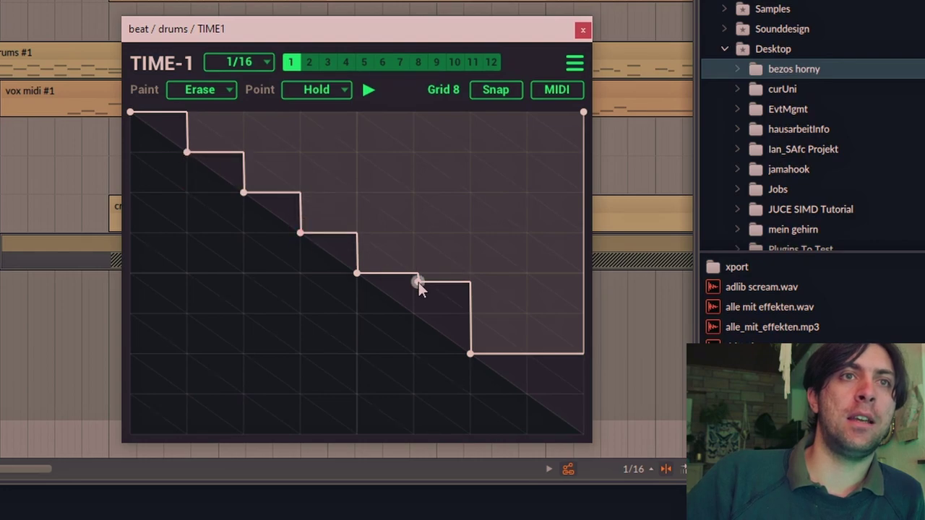
pyautogui.click(414, 312)
pyautogui.click(539, 378)
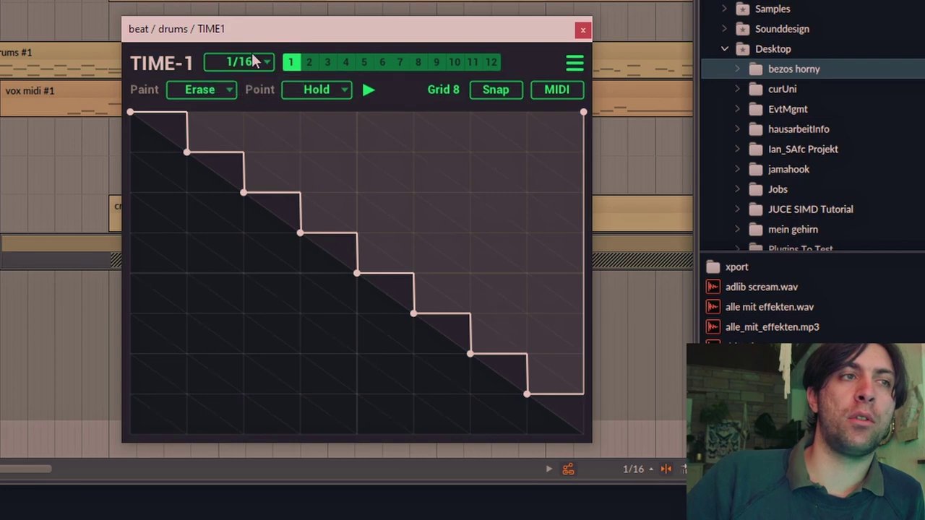
# Step: Resume playback to hear the eight-step curve and change the grid to 16
pyautogui.press('space')
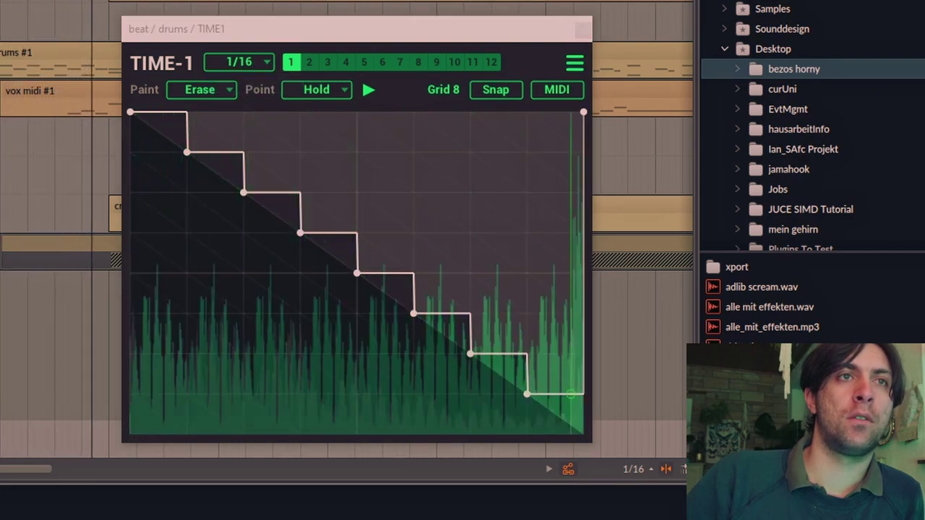
pyautogui.scroll(8, 278, 336)
pyautogui.scroll(1, 277, 336)
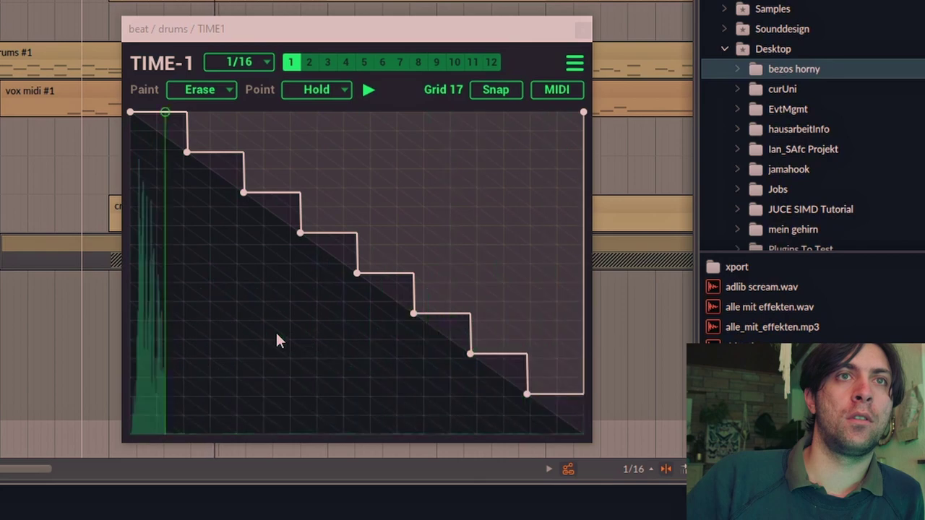
pyautogui.scroll(-1, 276, 337)
# Step: Add new points splitting the first, third, a lower and the second-to-last steps of the TIME-1 curve
pyautogui.click(165, 125)
pyautogui.moveTo(166, 125); pyautogui.dragTo(158, 131)
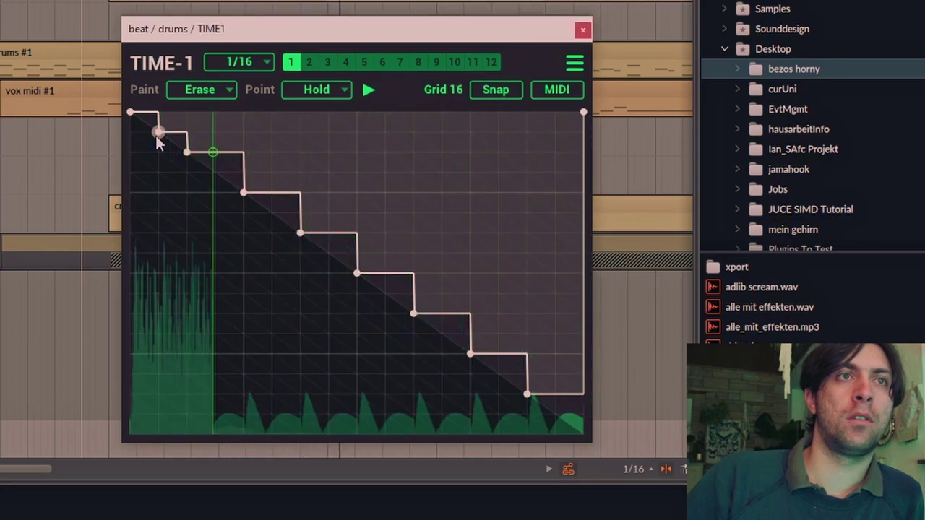
pyautogui.click(272, 205)
pyautogui.moveTo(272, 206); pyautogui.dragTo(272, 213)
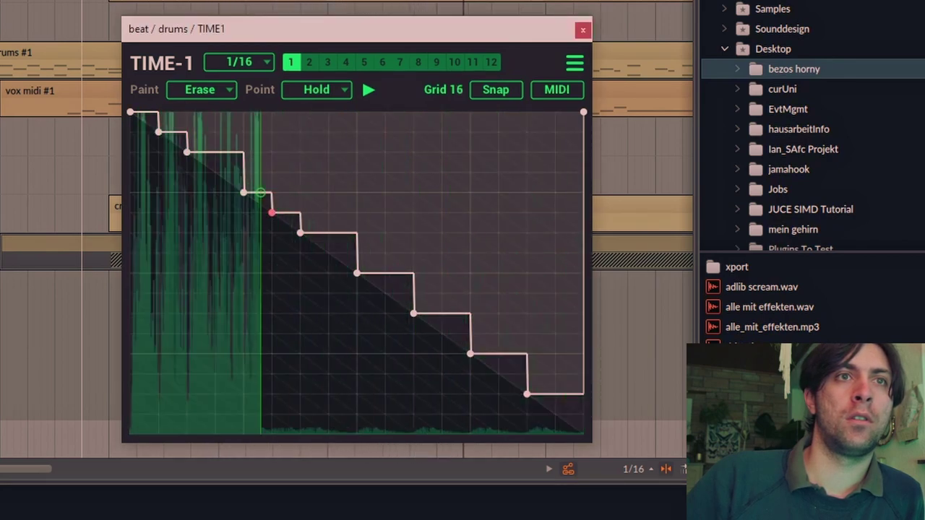
pyautogui.click(385, 293)
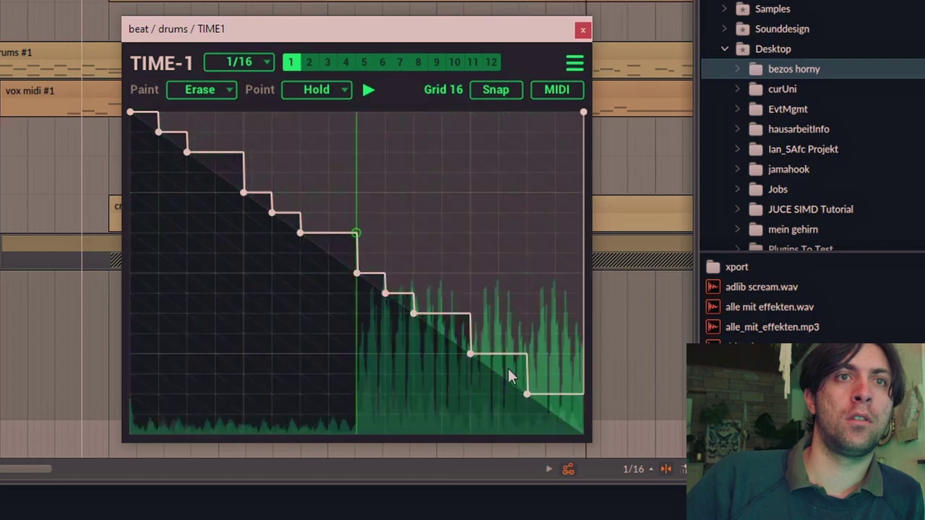
pyautogui.click(498, 374)
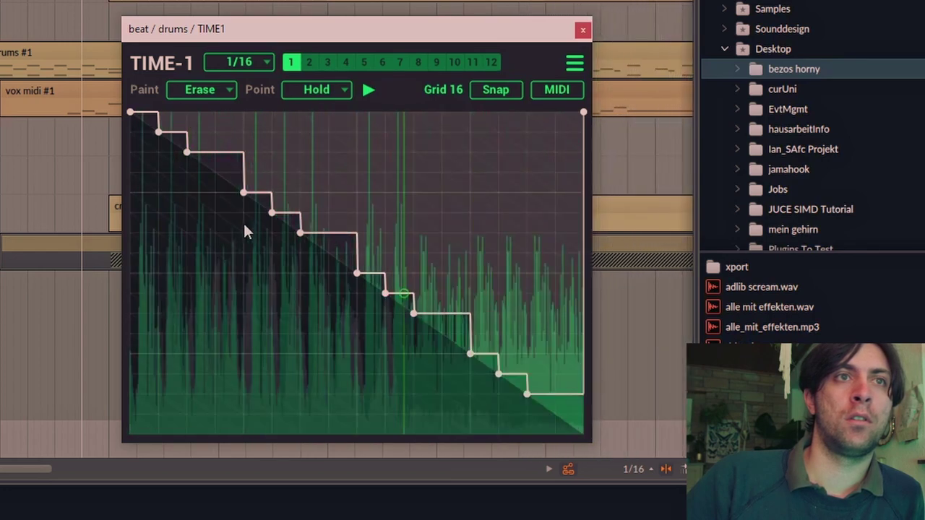
# Step: Drag points to carve bottom notches, a tall peak, a final plateau and raised and lowered steps
pyautogui.moveTo(221, 229); pyautogui.dragTo(215, 433)
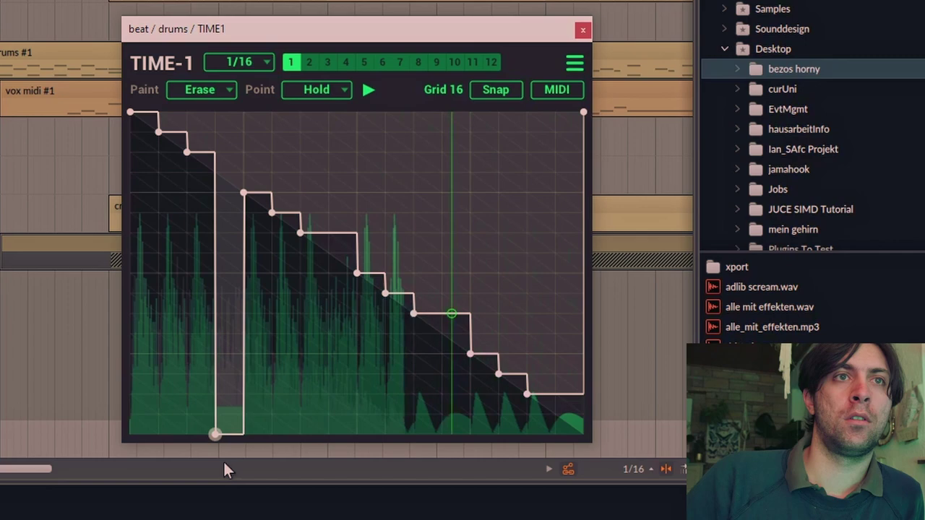
pyautogui.click(346, 397)
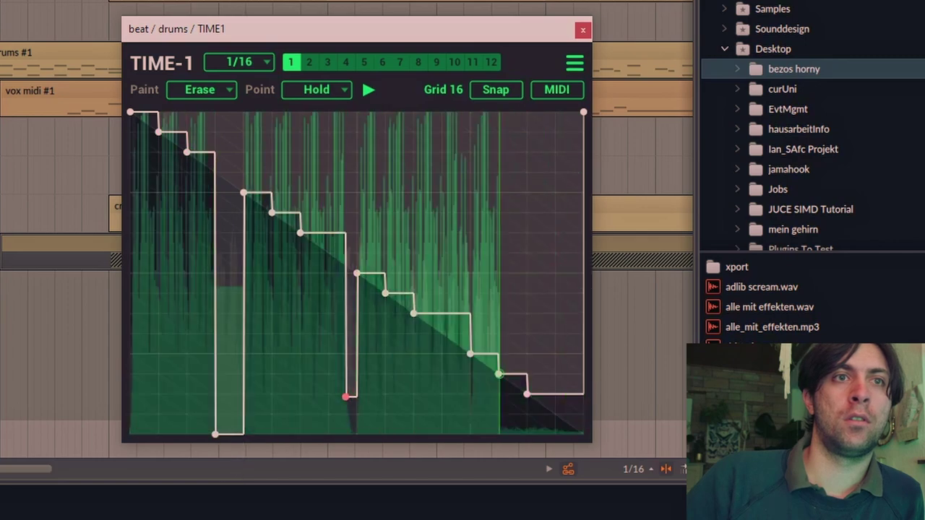
pyautogui.moveTo(345, 397); pyautogui.dragTo(328, 394)
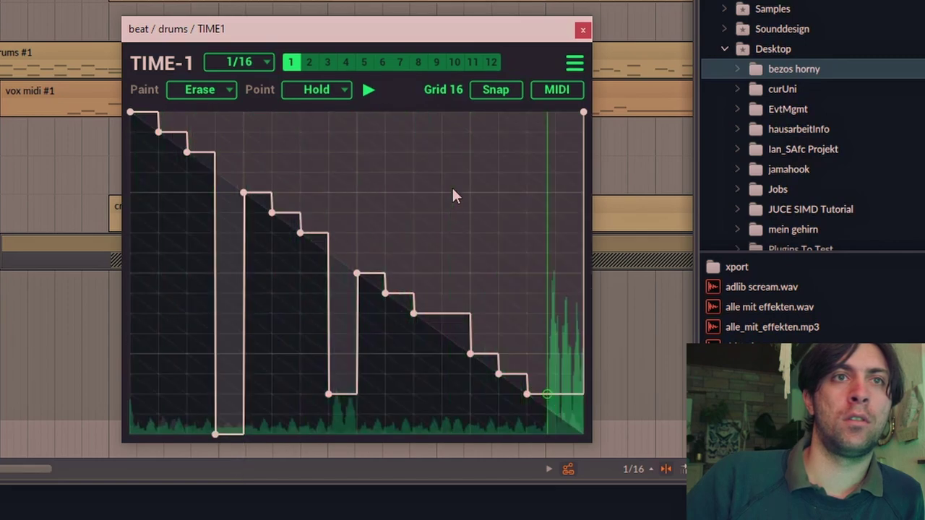
pyautogui.moveTo(452, 188); pyautogui.dragTo(441, 112)
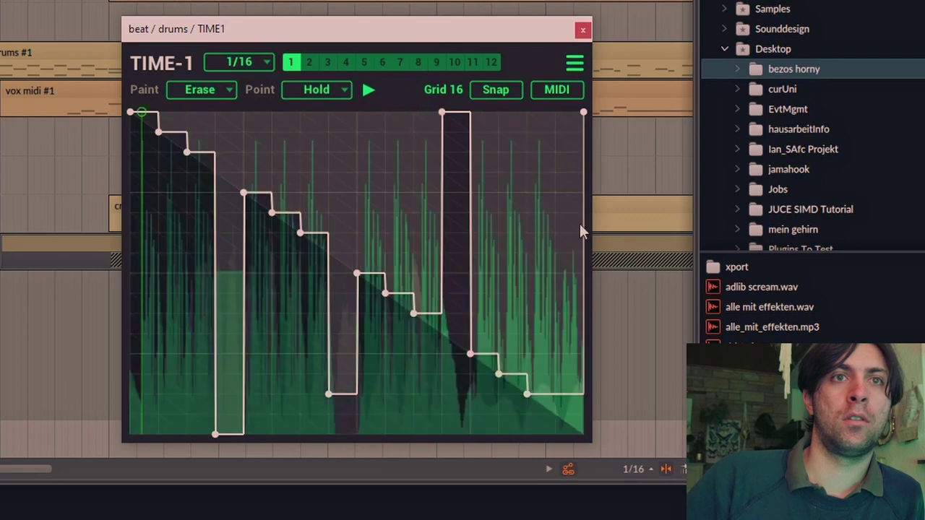
pyautogui.click(561, 191)
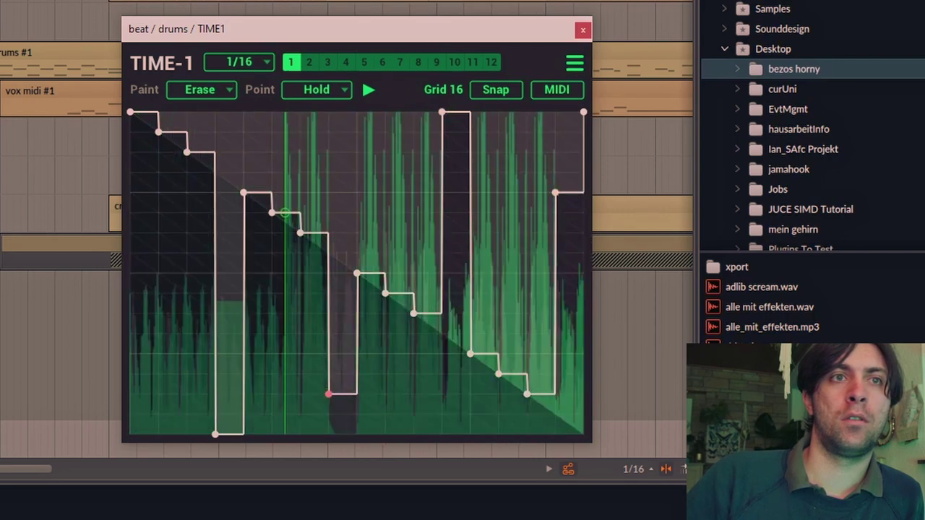
pyautogui.moveTo(328, 394); pyautogui.dragTo(328, 354)
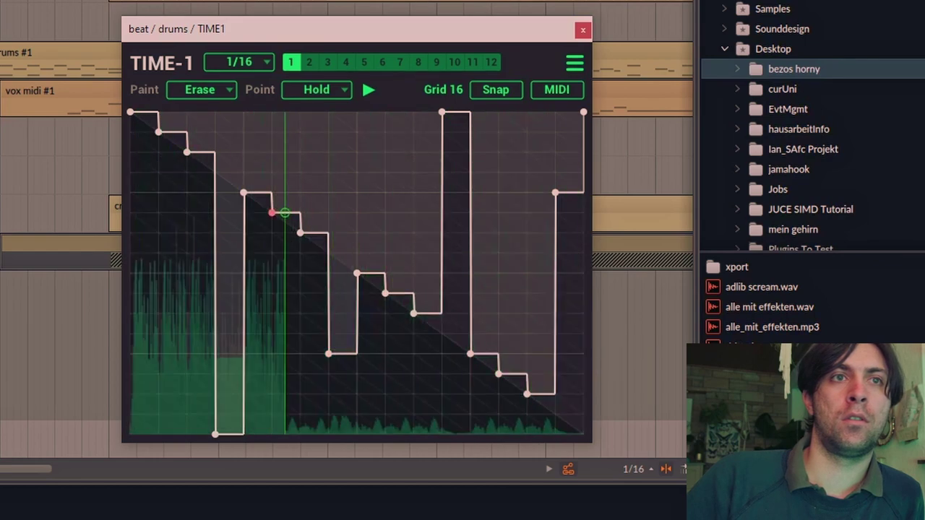
pyautogui.moveTo(271, 214); pyautogui.dragTo(272, 312)
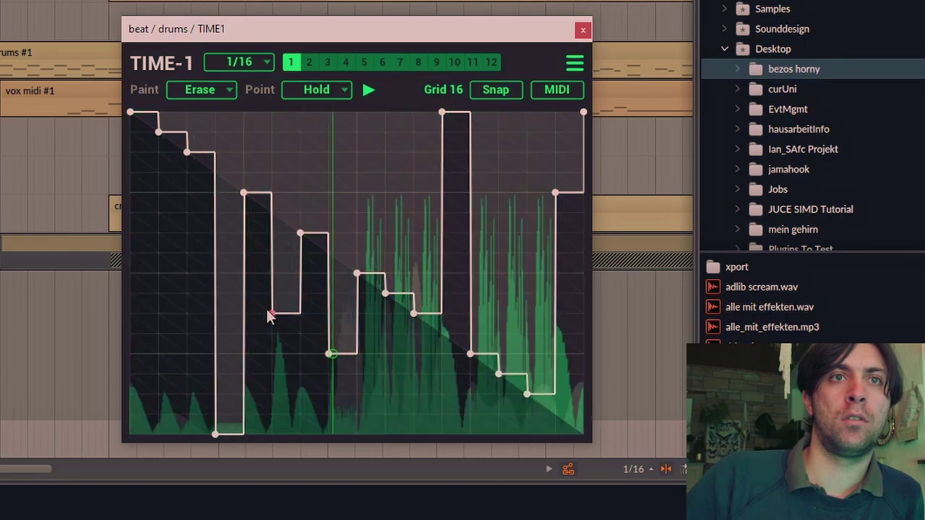
pyautogui.moveTo(499, 373); pyautogui.dragTo(498, 233)
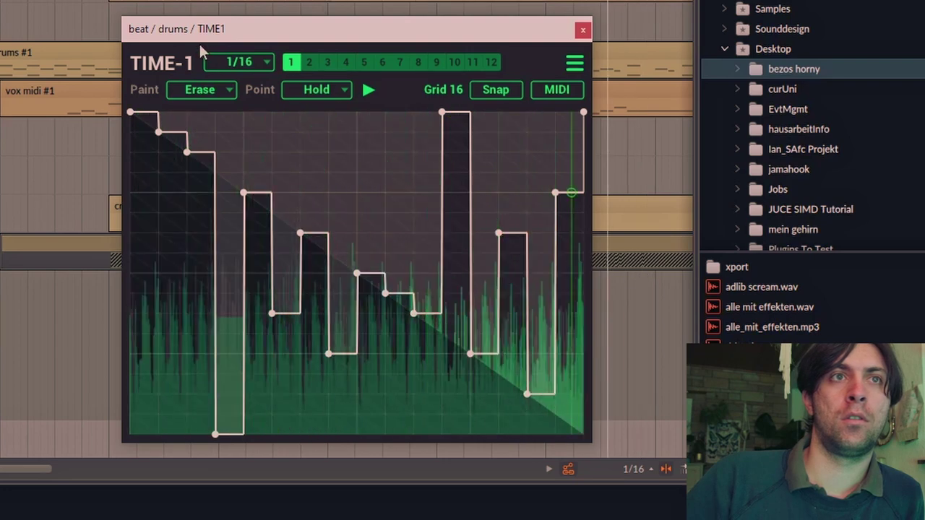
pyautogui.click(238, 62)
pyautogui.click(241, 102)
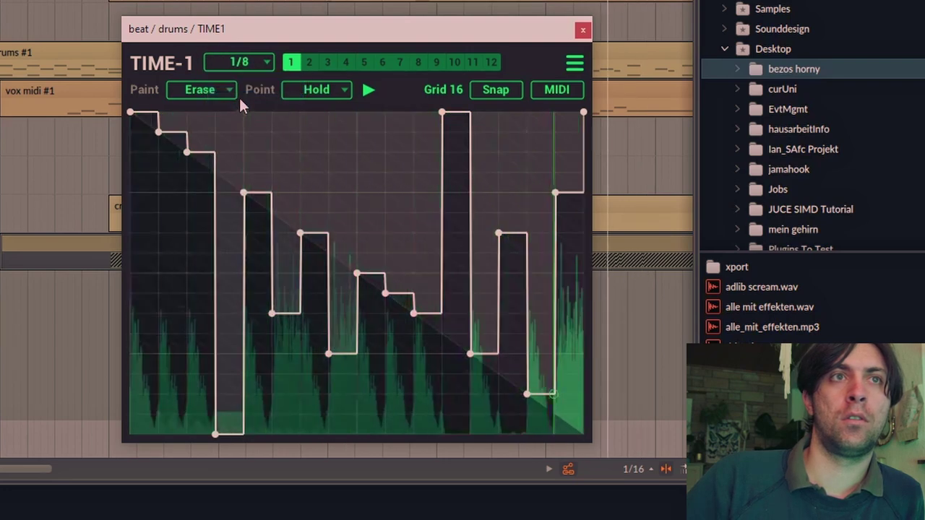
pyautogui.click(243, 62)
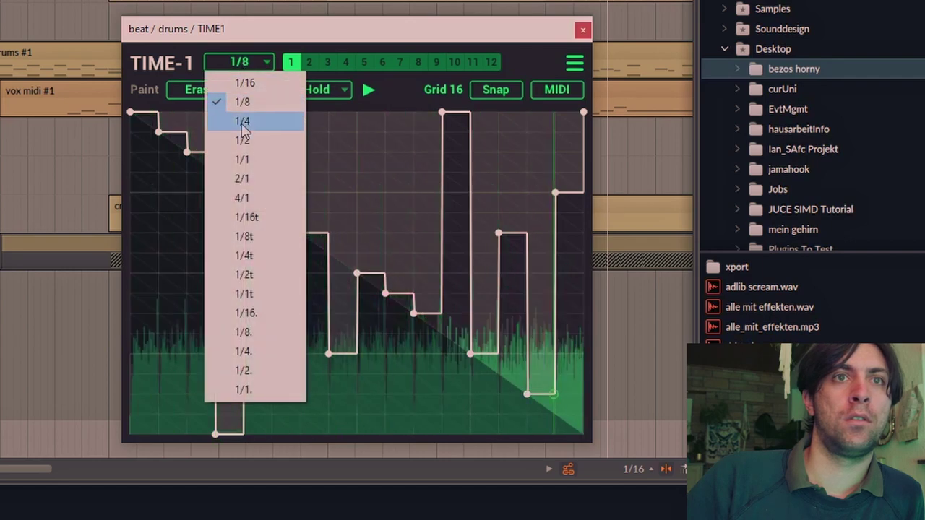
pyautogui.click(242, 121)
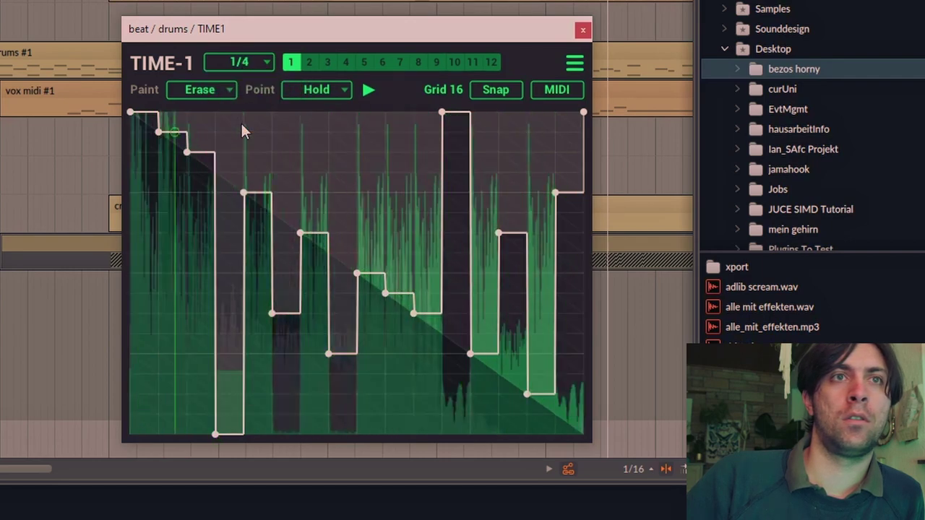
pyautogui.click(240, 63)
pyautogui.click(244, 141)
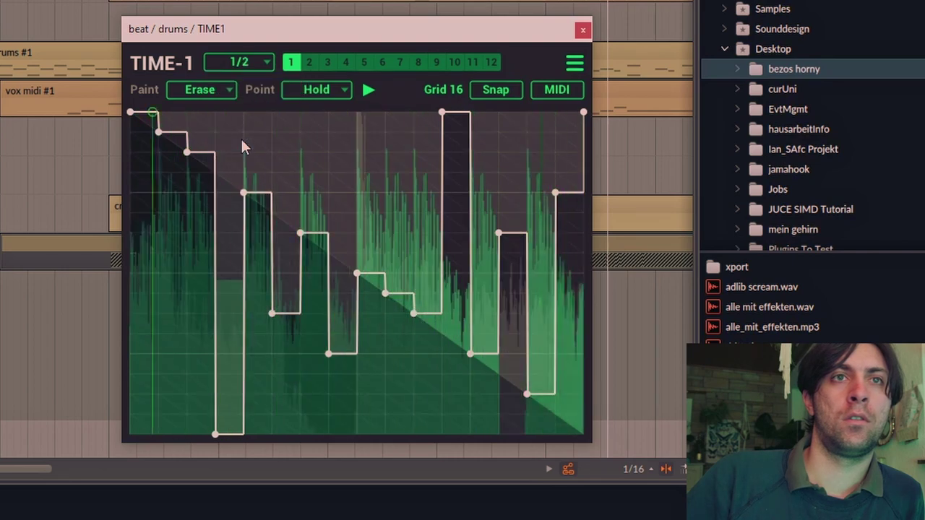
pyautogui.click(245, 63)
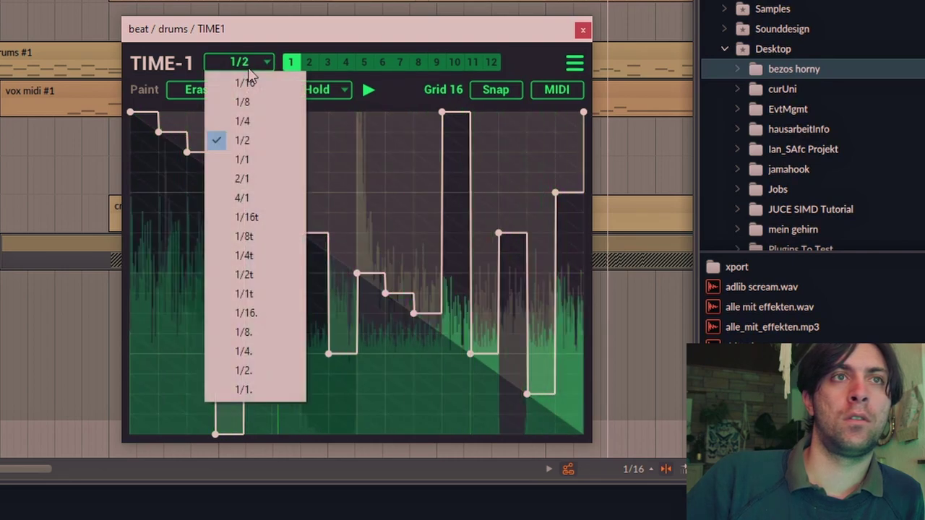
pyautogui.click(242, 164)
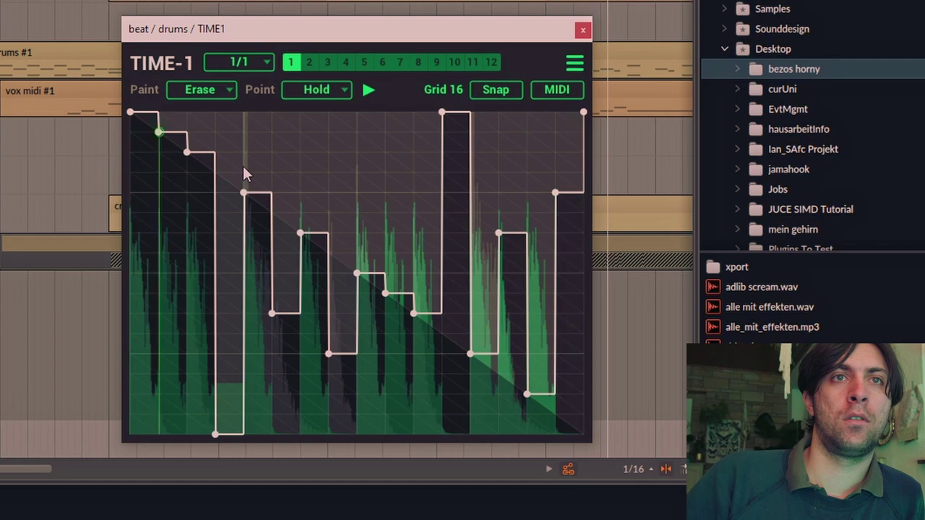
pyautogui.click(243, 64)
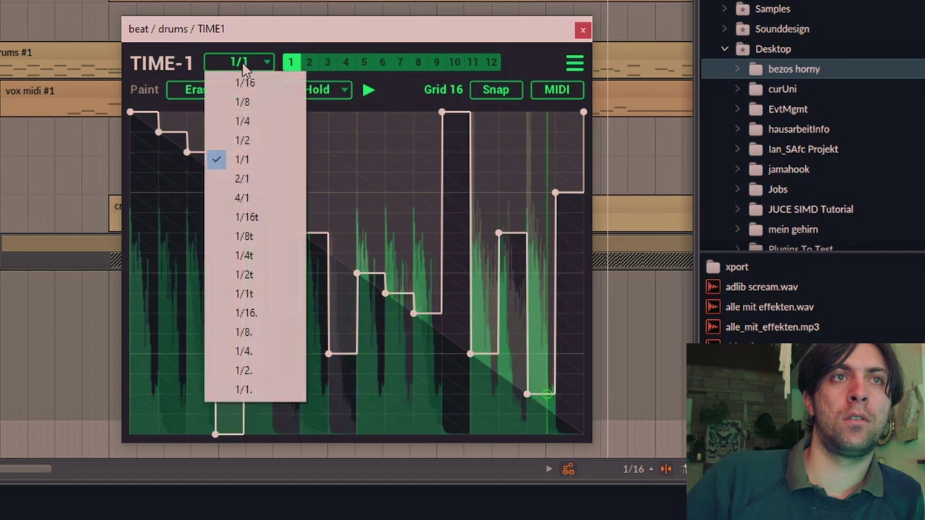
pyautogui.click(242, 121)
pyautogui.click(238, 62)
pyautogui.click(241, 159)
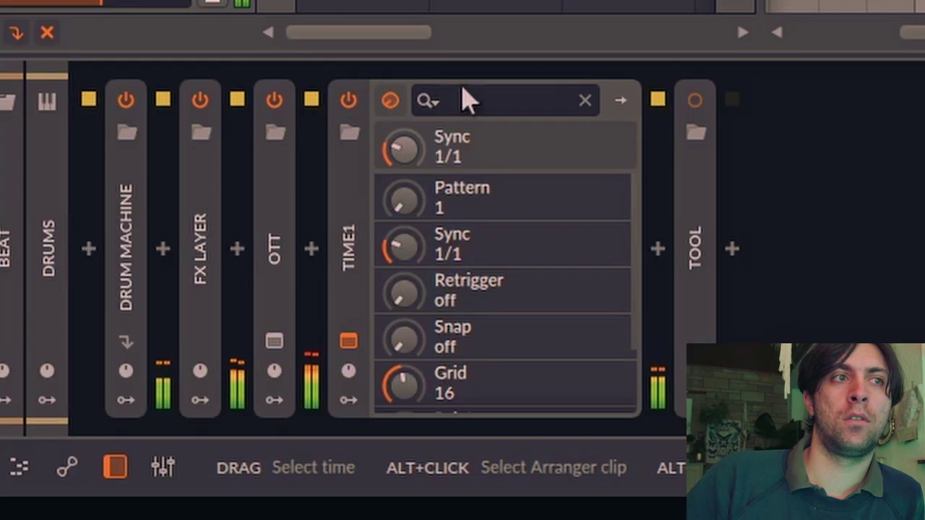
pyautogui.moveTo(418, 161); pyautogui.dragTo(418, 122)
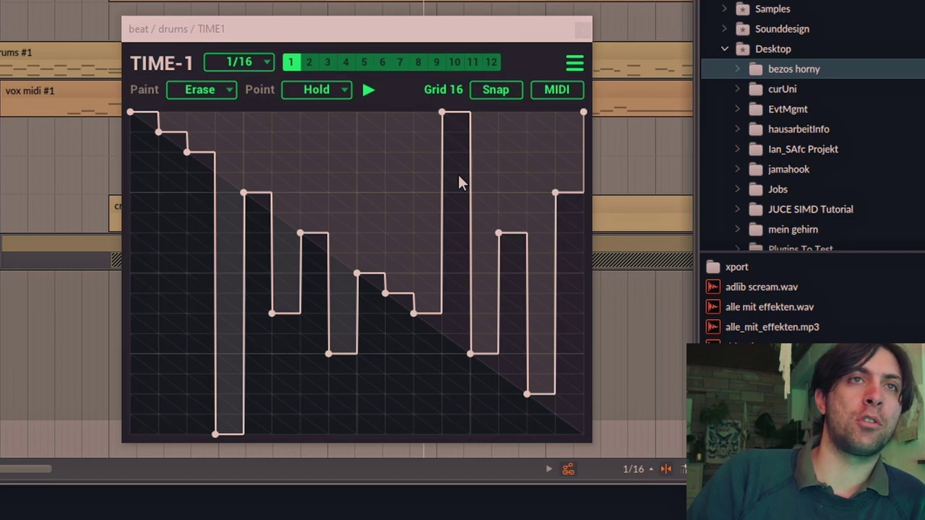
# Step: Erase the peak, middle and remaining step points from the TIME-1 curve
pyautogui.moveTo(458, 174); pyautogui.dragTo(213, 434)
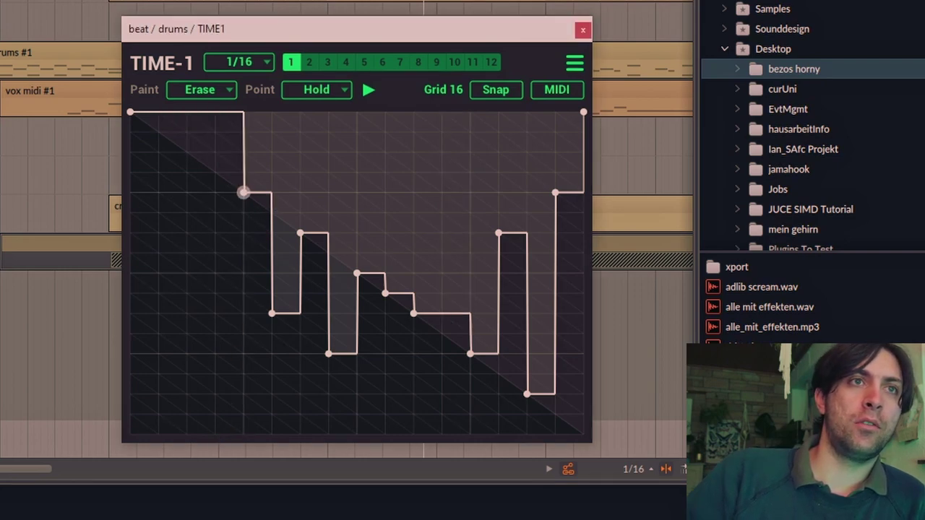
pyautogui.moveTo(301, 231)
pyautogui.mouseDown()
pyautogui.moveTo(324, 343)
pyautogui.moveTo(377, 294)
pyautogui.mouseUp()
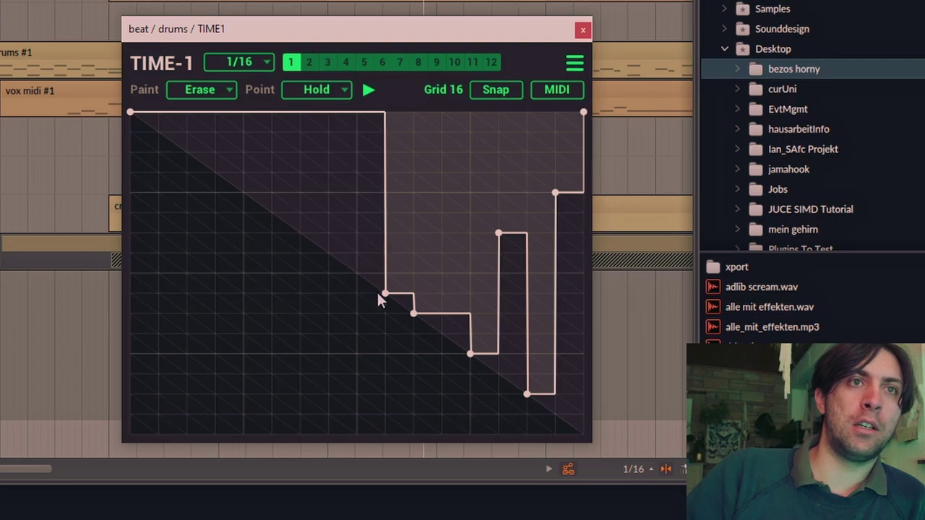
pyautogui.click(413, 313)
pyautogui.click(471, 352)
pyautogui.click(497, 233)
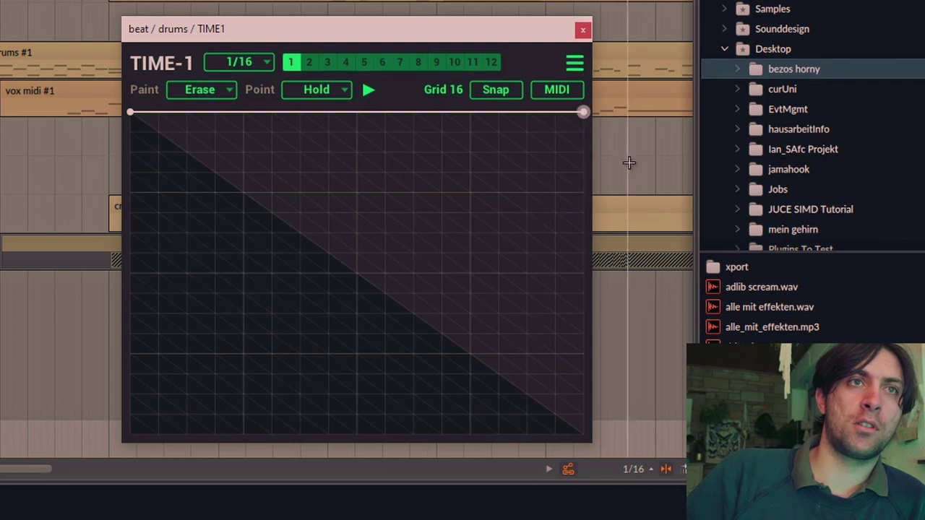
# Step: Set the Point shape to Curve so new points are curved instead of held
pyautogui.click(195, 90)
pyautogui.click(288, 87)
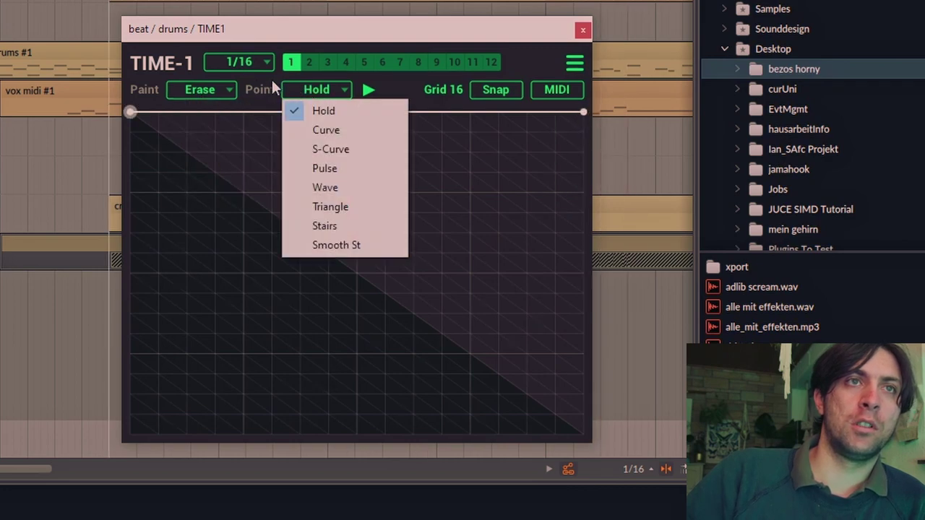
pyautogui.click(193, 85)
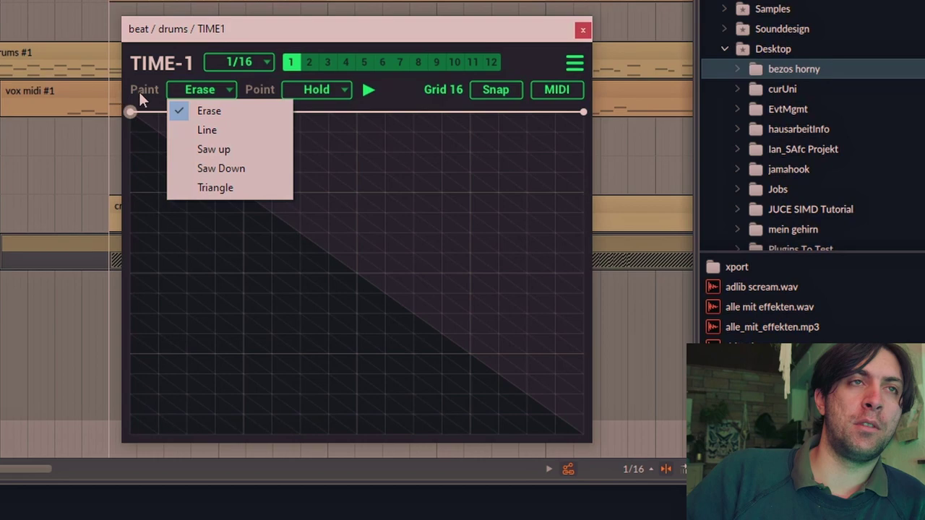
pyautogui.click(325, 90)
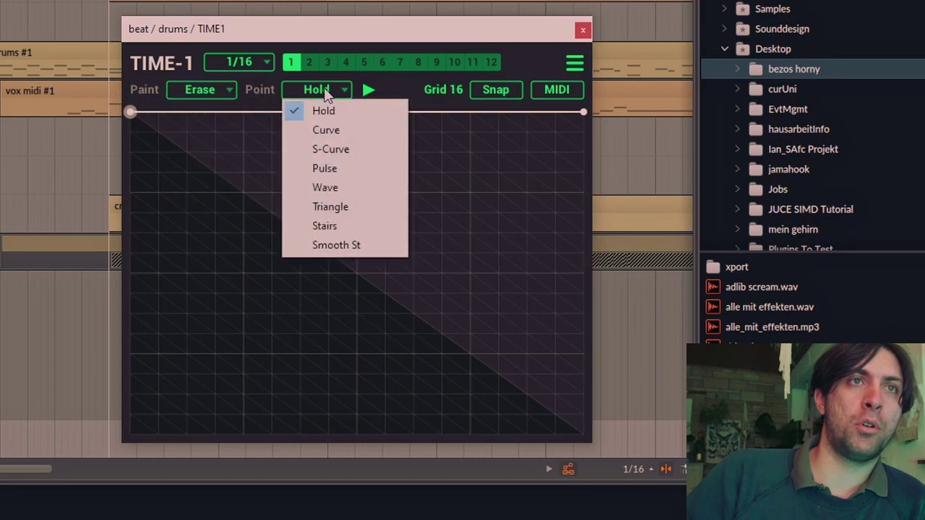
pyautogui.click(330, 130)
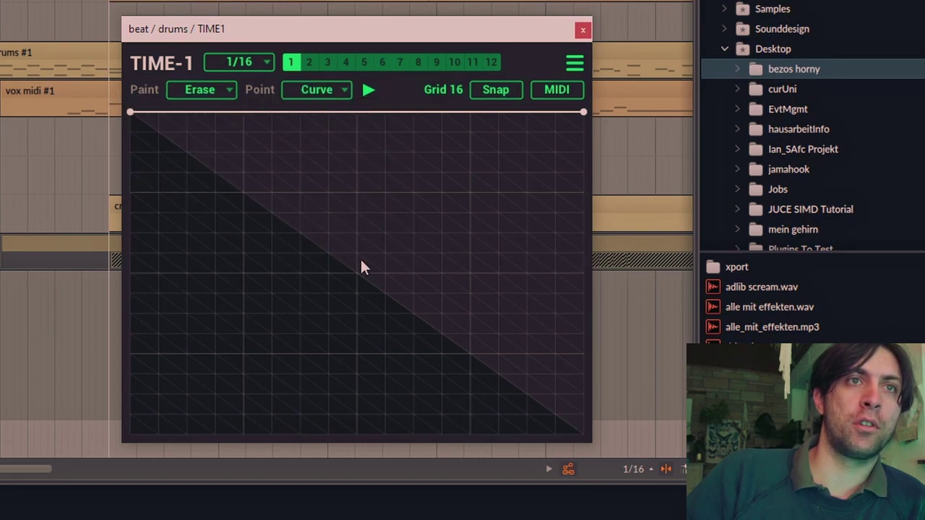
# Step: Add a low curved point, then use Line paint mode to draw a straight ramp ending at the bottom-right corner
pyautogui.moveTo(361, 261); pyautogui.dragTo(393, 262)
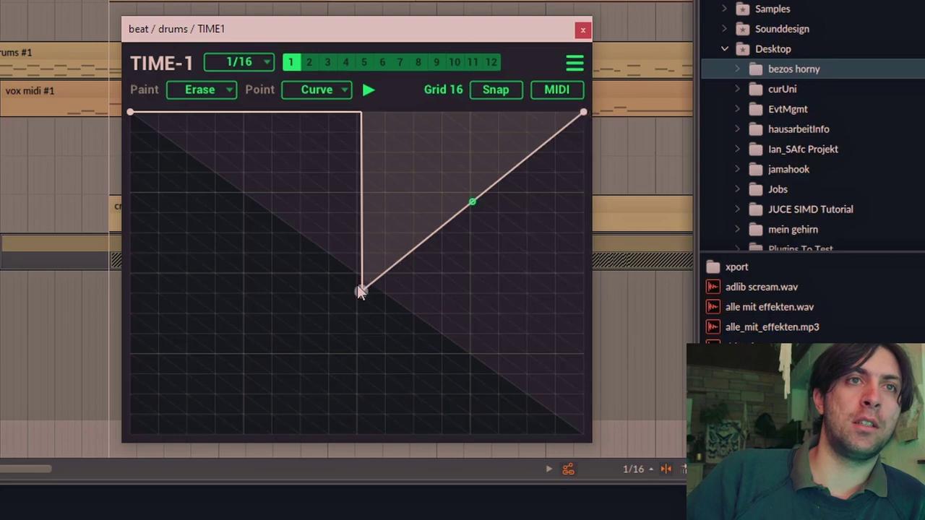
pyautogui.moveTo(361, 290); pyautogui.dragTo(341, 287)
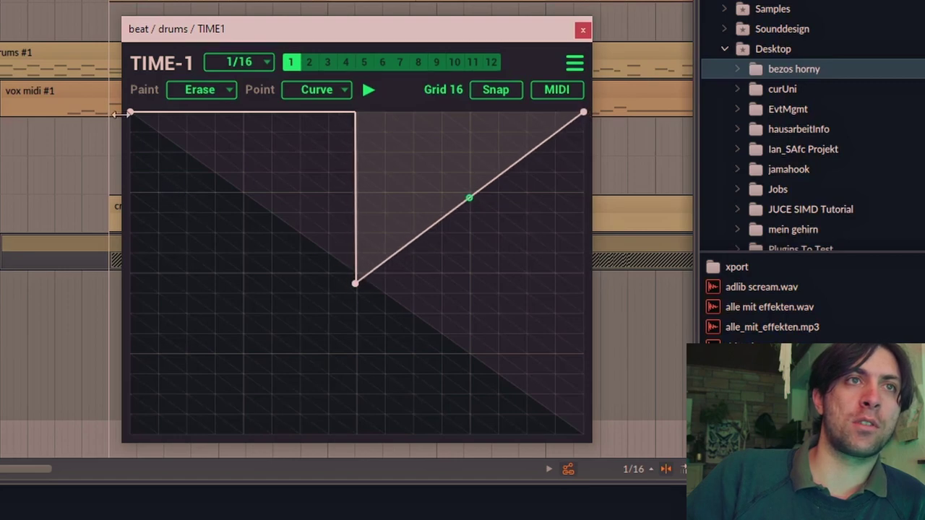
pyautogui.click(200, 89)
pyautogui.click(207, 131)
pyautogui.click(280, 240)
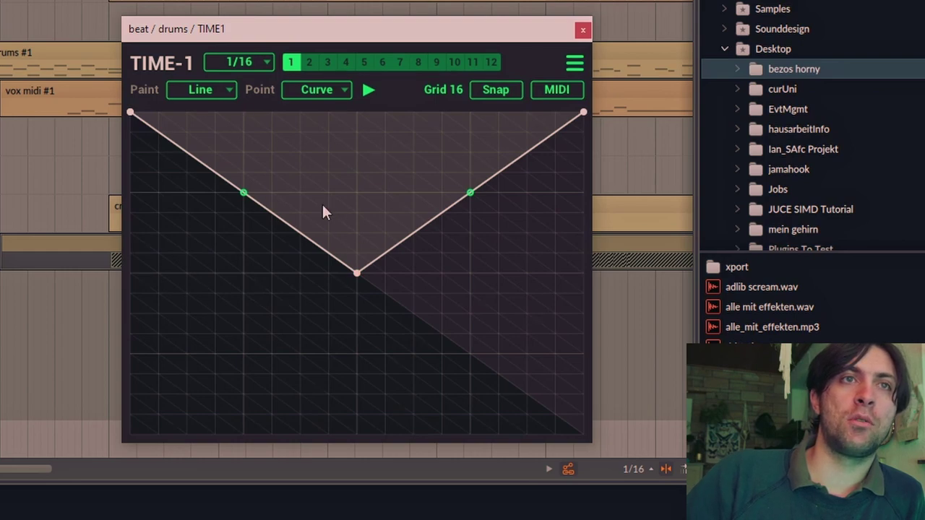
pyautogui.moveTo(583, 170); pyautogui.dragTo(583, 433)
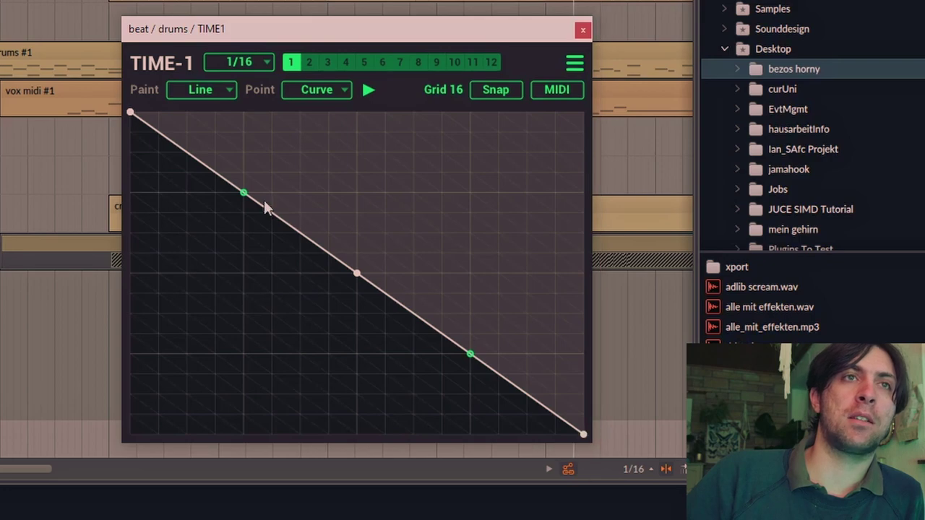
# Step: Start playback and place a flat top section and a bottom-edge point, widening the top and pulling the bottom left
pyautogui.press('space')
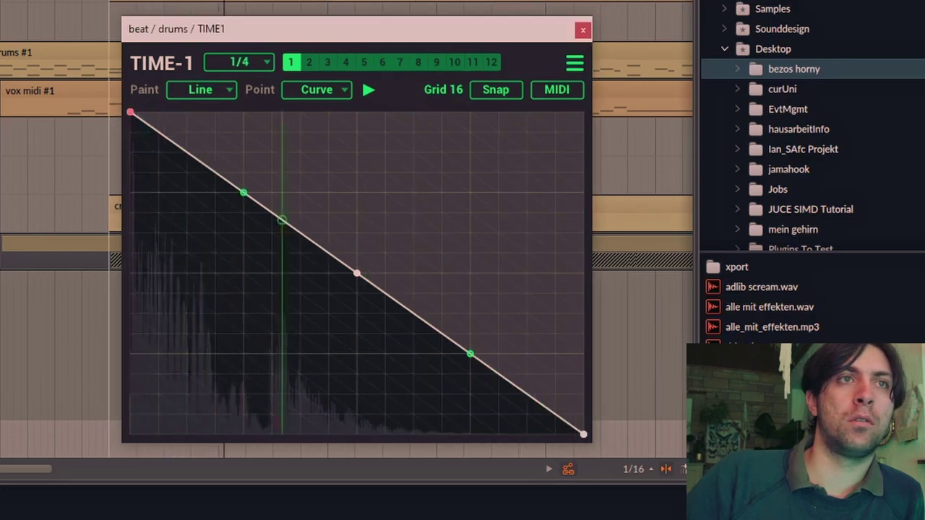
pyautogui.moveTo(178, 122); pyautogui.dragTo(187, 112)
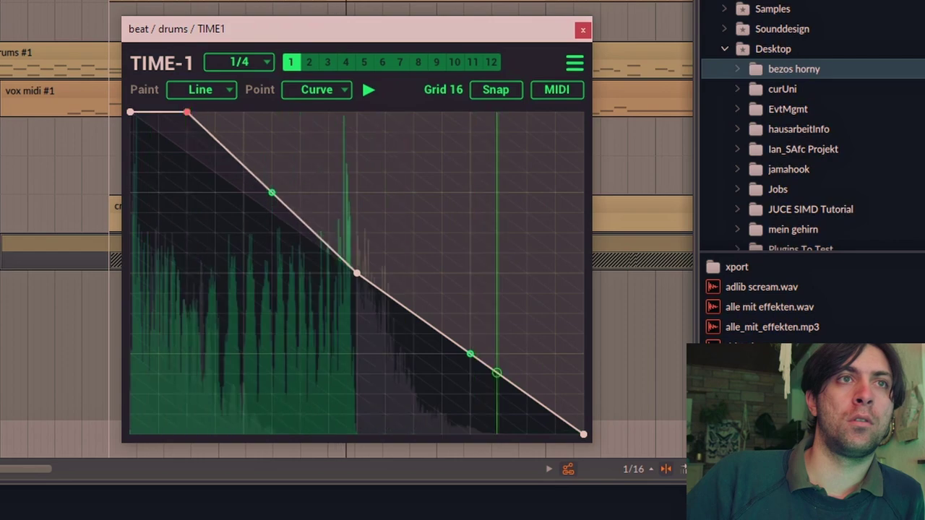
pyautogui.click(458, 419)
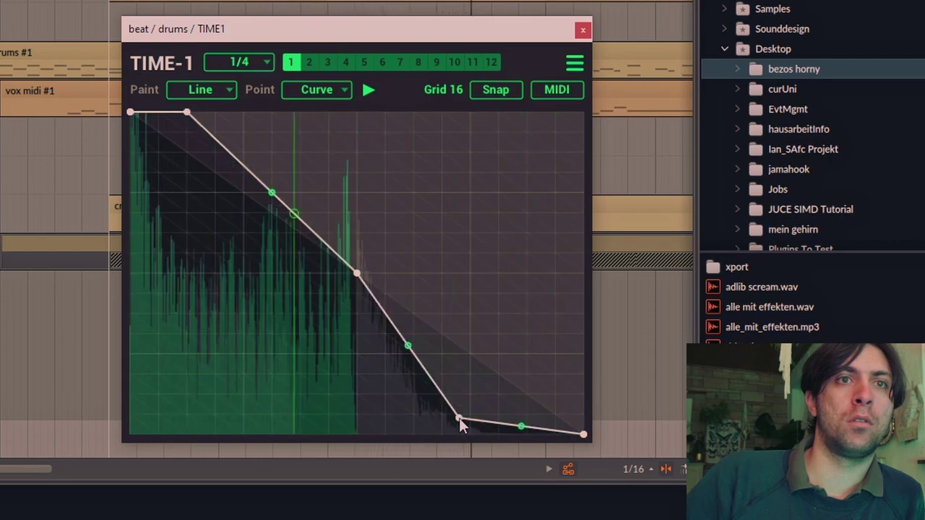
pyautogui.moveTo(458, 419); pyautogui.dragTo(527, 434)
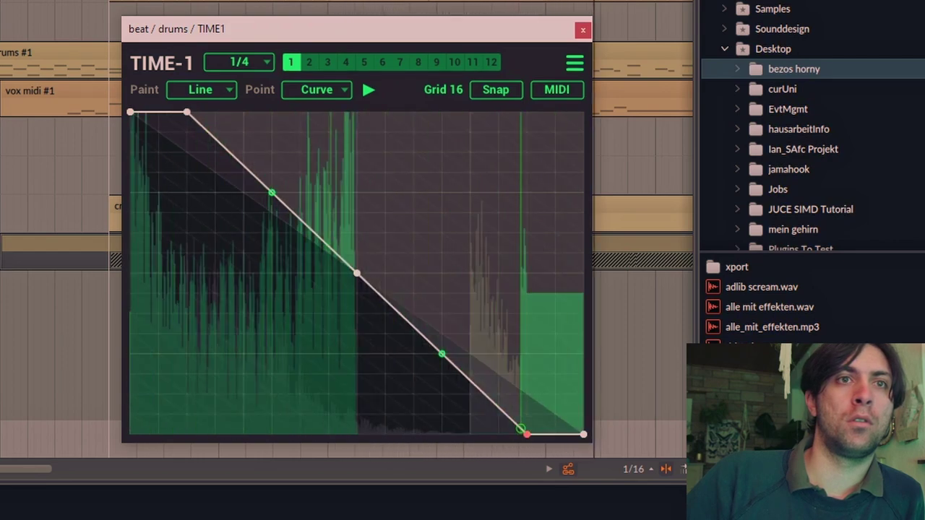
pyautogui.moveTo(186, 112); pyautogui.dragTo(243, 112)
pyautogui.moveTo(526, 435); pyautogui.dragTo(470, 435)
pyautogui.moveTo(244, 112); pyautogui.dragTo(301, 112)
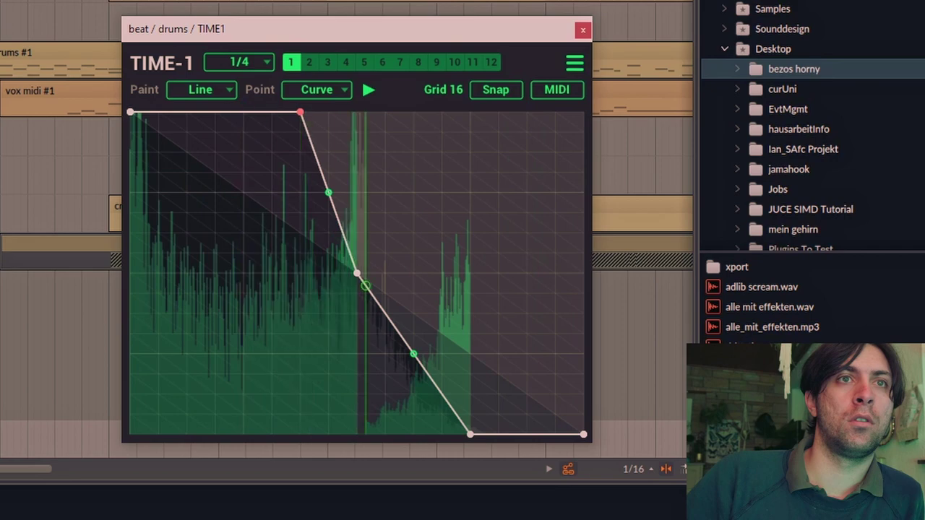
pyautogui.moveTo(470, 435); pyautogui.dragTo(413, 434)
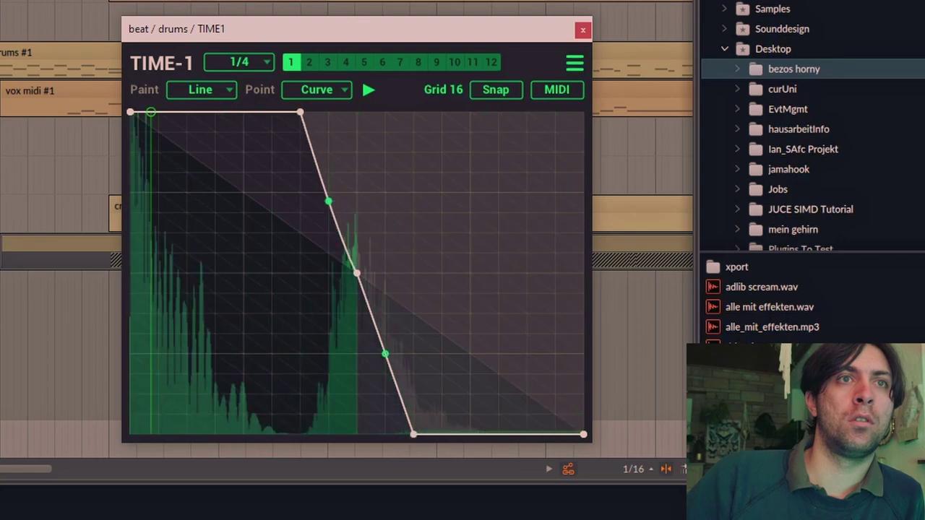
# Step: Bend the falling segments so the curve plunges in a sharp step to the bottom
pyautogui.moveTo(328, 200); pyautogui.dragTo(328, 238)
pyautogui.moveTo(385, 354); pyautogui.dragTo(385, 434)
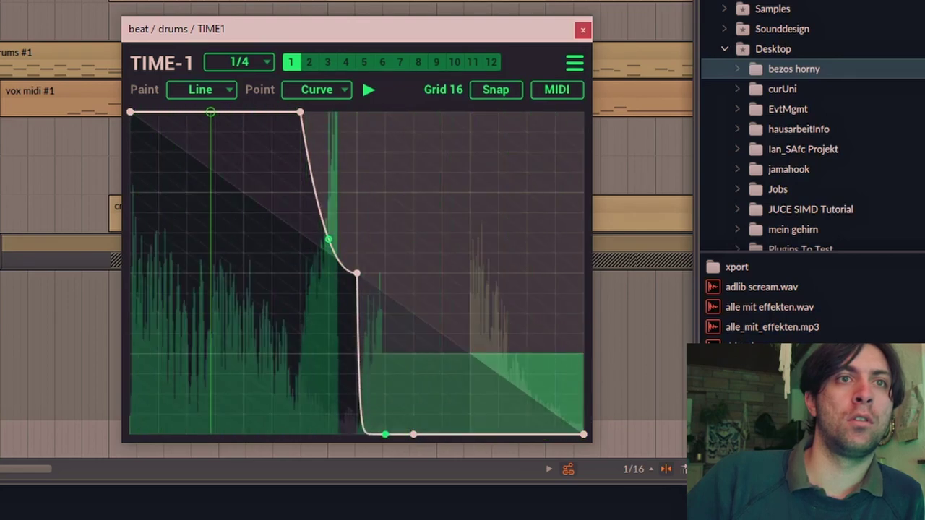
pyautogui.moveTo(323, 226); pyautogui.dragTo(329, 115)
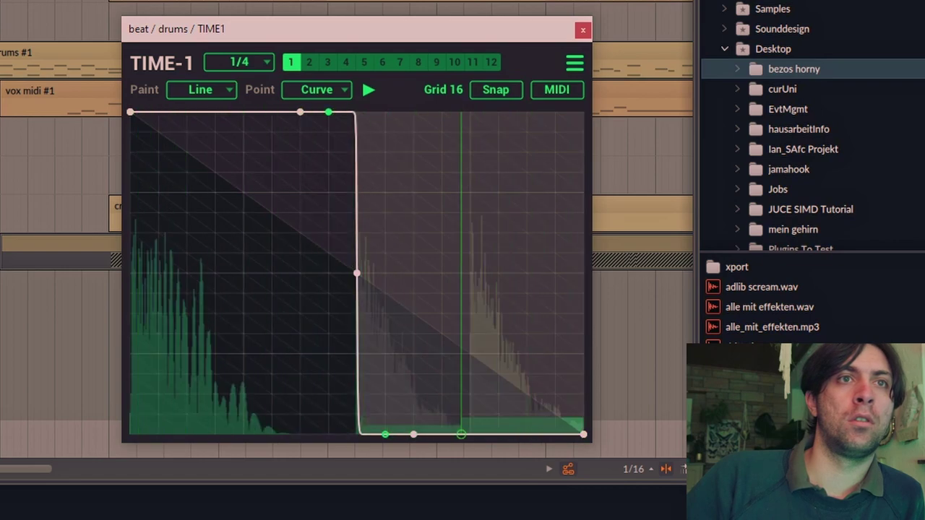
# Step: Undo the last change, add a new peak in the right half and a point on its slope
pyautogui.hotkey('ctrl', 'z')
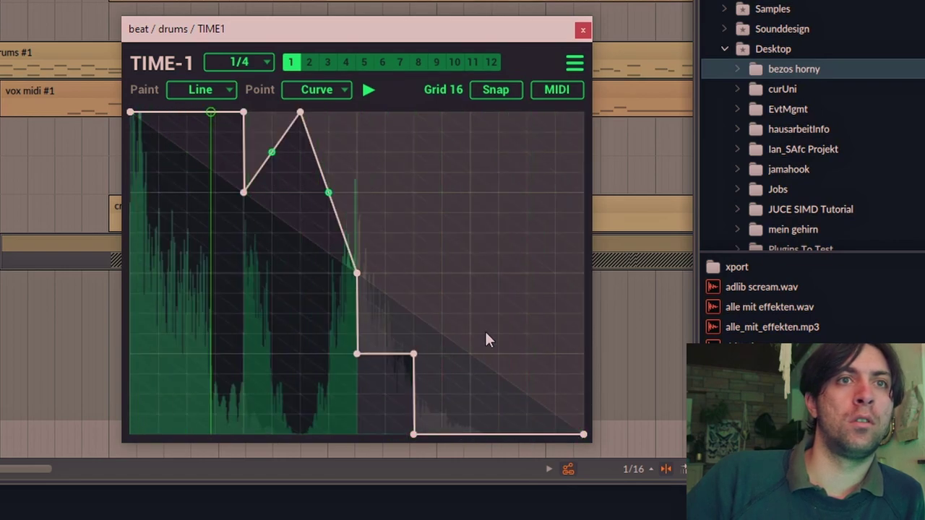
pyautogui.click(500, 261)
pyautogui.moveTo(500, 262); pyautogui.dragTo(470, 274)
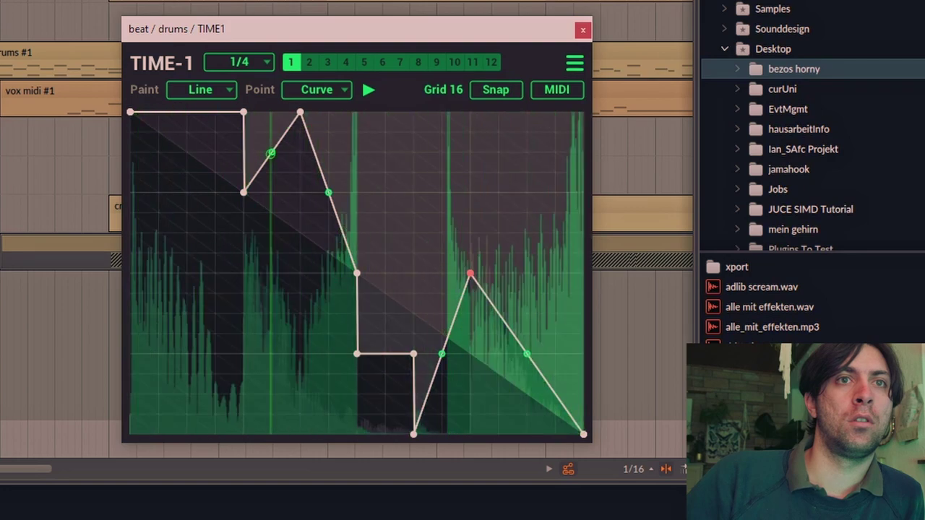
pyautogui.click(537, 329)
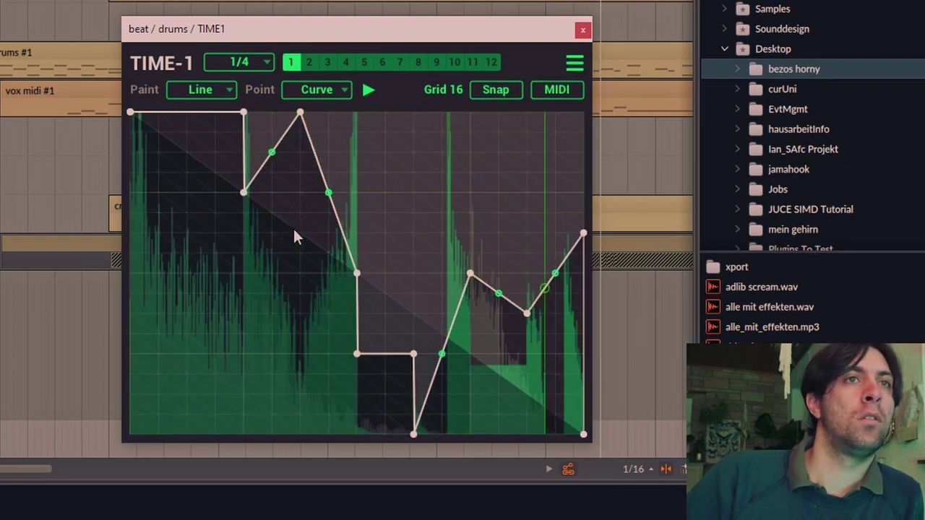
# Step: Undo that point and bend the right-hand segments into bowed curves
pyautogui.hotkey('ctrl', 'z')
pyautogui.moveTo(442, 354); pyautogui.dragTo(442, 312)
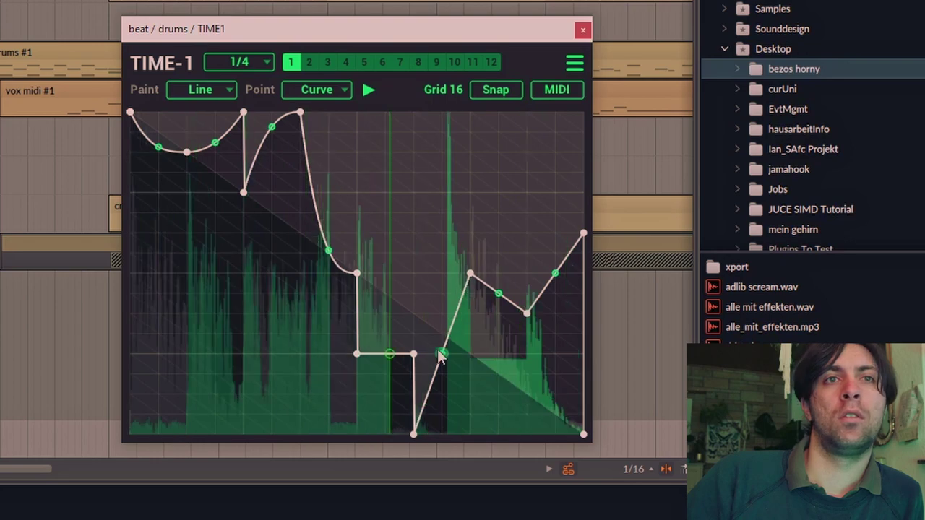
pyautogui.moveTo(498, 293); pyautogui.dragTo(498, 292)
pyautogui.moveTo(441, 312); pyautogui.dragTo(441, 385)
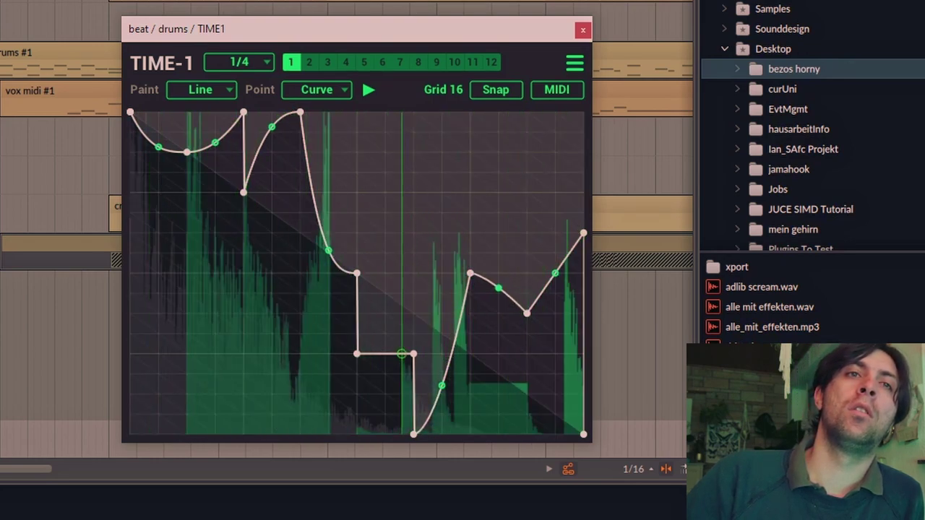
# Step: Scroll down the arrangement to view the drum, vox, guitar and bass clips
pyautogui.scroll(-1, 238, 62)
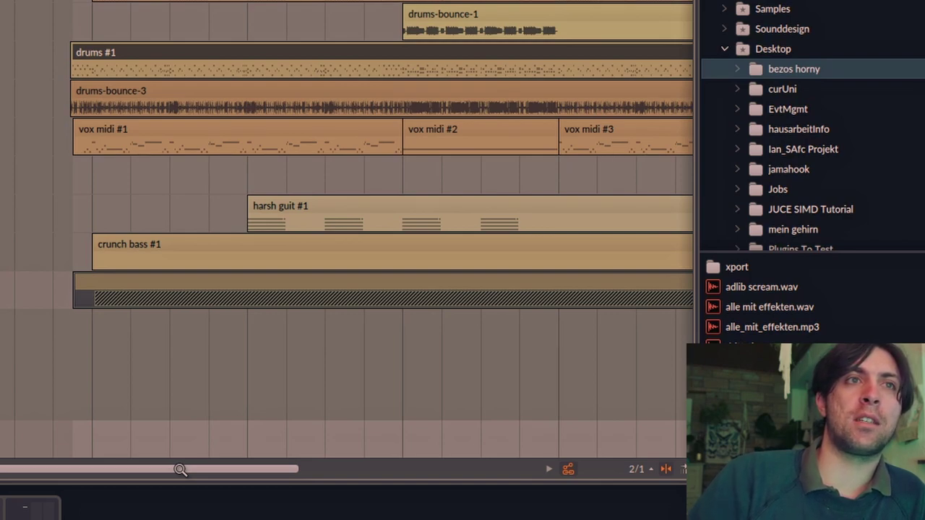
# Step: Zoom into drums-bounce-3, slide a slice left, select the last slice and consolidate the slices with Z
pyautogui.moveTo(180, 470); pyautogui.dragTo(180, 498)
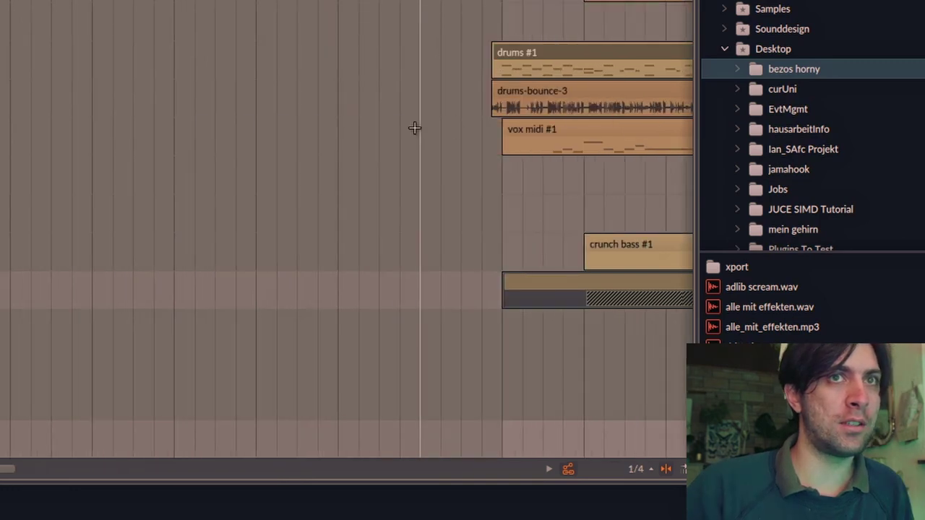
pyautogui.scroll(3, 414, 128)
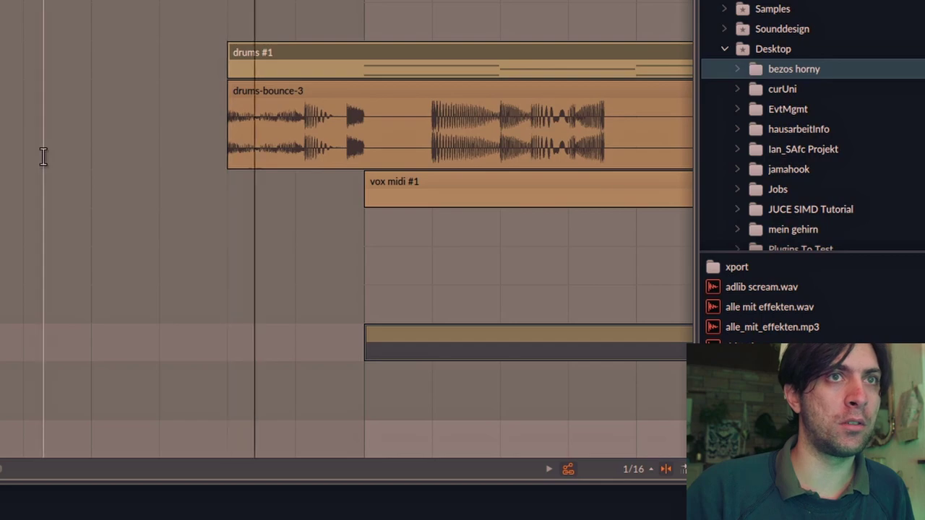
pyautogui.hscroll(5, 43, 158)
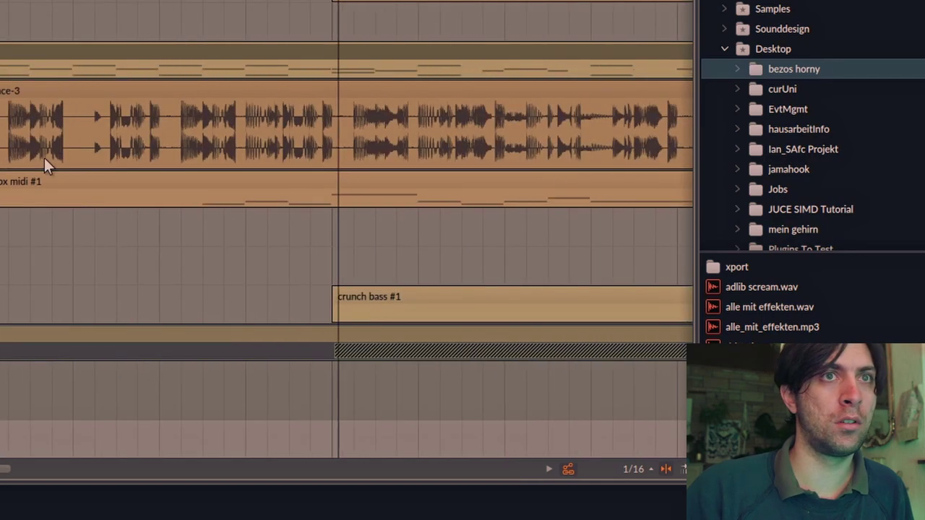
pyautogui.scroll(4, 44, 157)
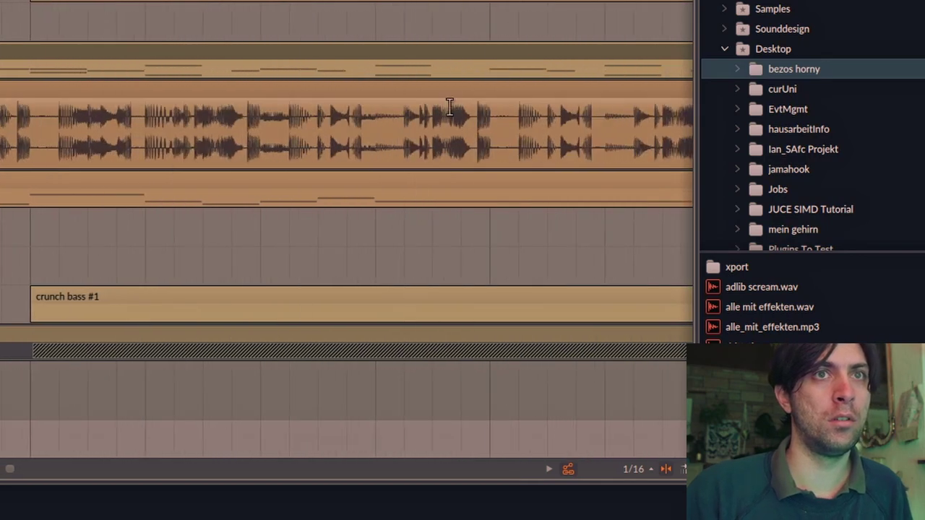
pyautogui.moveTo(450, 104); pyautogui.dragTo(141, 89)
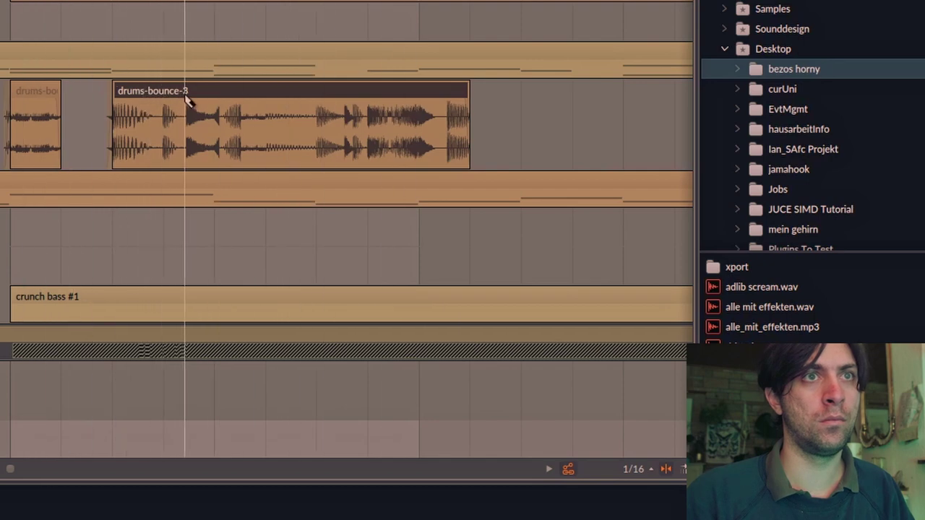
pyautogui.scroll(-5, 582, 89)
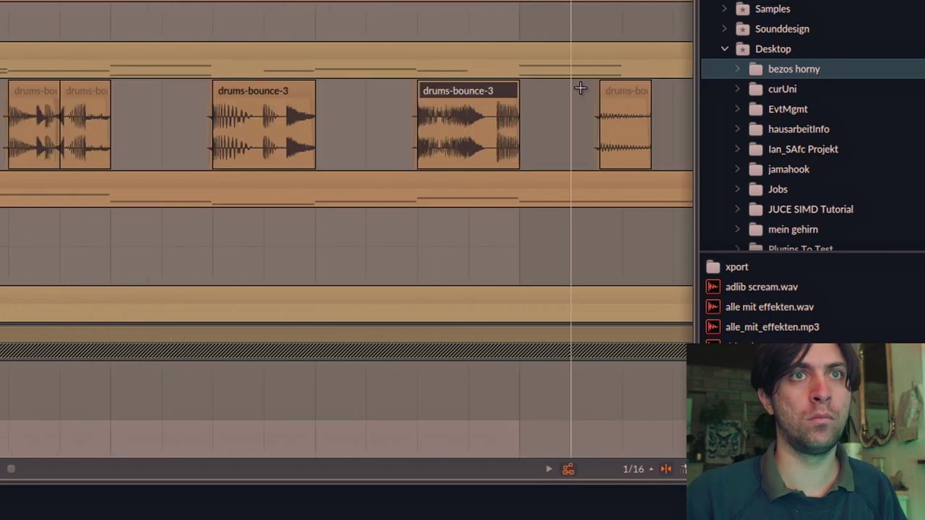
pyautogui.scroll(-4, 498, 123)
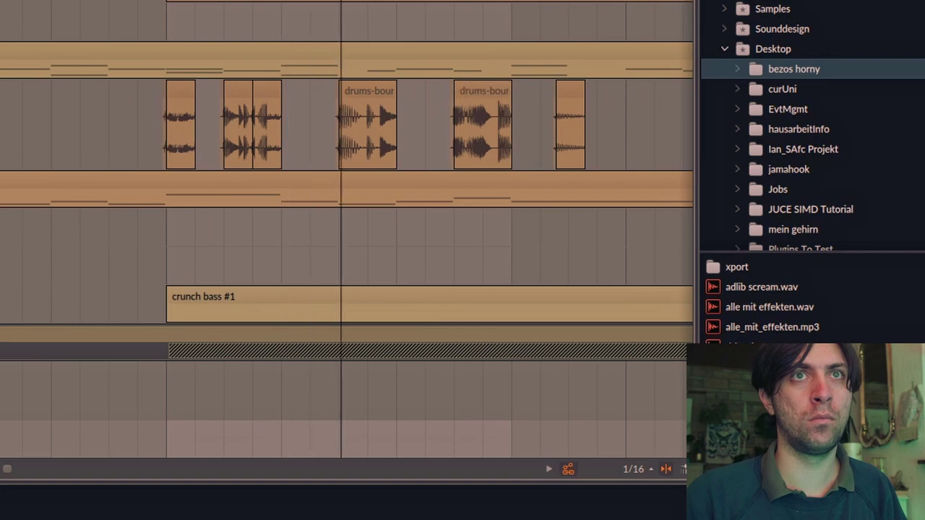
pyautogui.click(560, 96)
pyautogui.press('z')
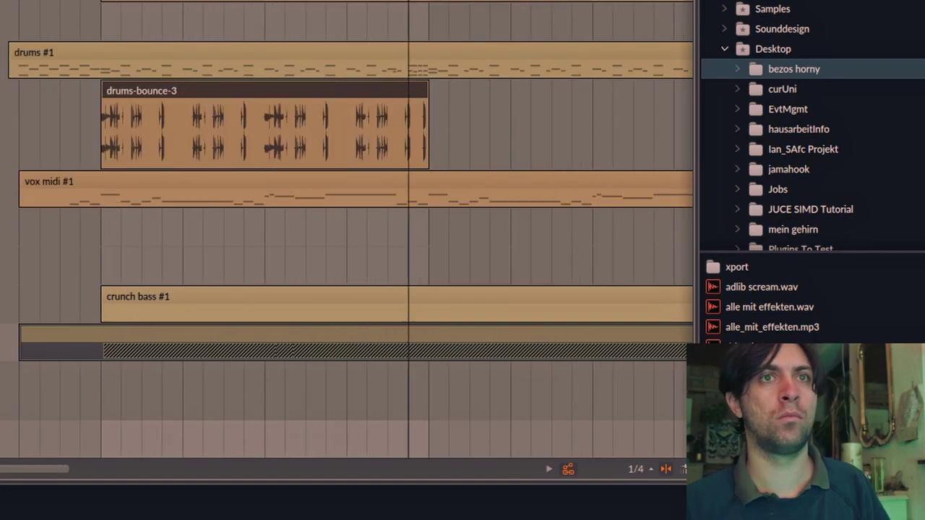